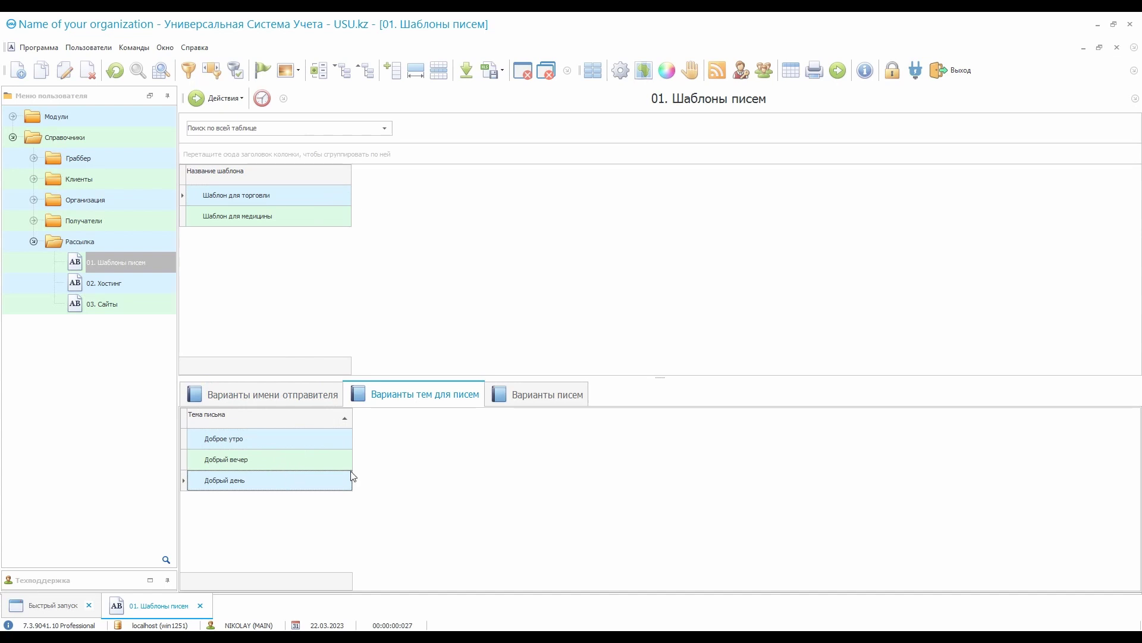
Browse the template's two letter variants and point out variant one flagged for the stop word 'дешево'
left_click(537, 406)
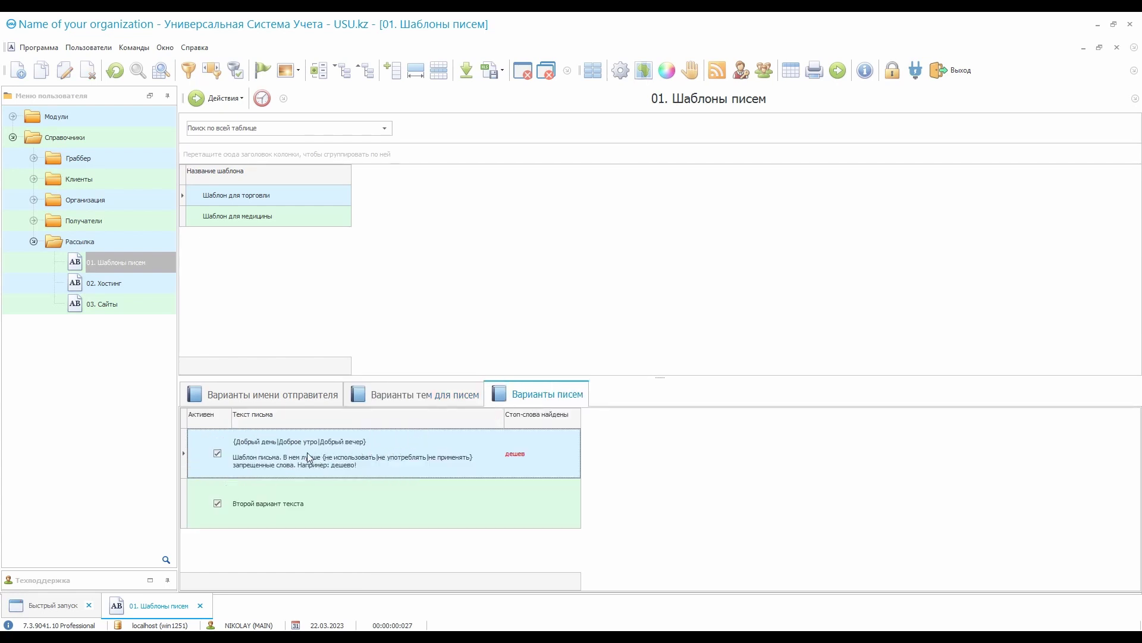
left_click(341, 512)
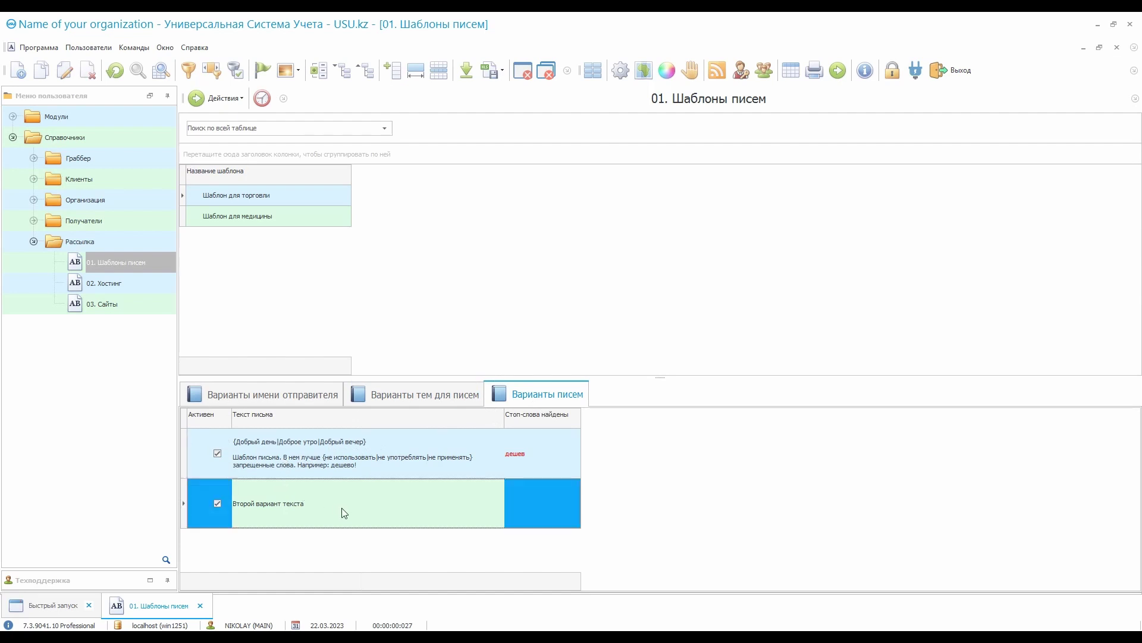
left_click(396, 442)
left_click(390, 515)
left_click(397, 441)
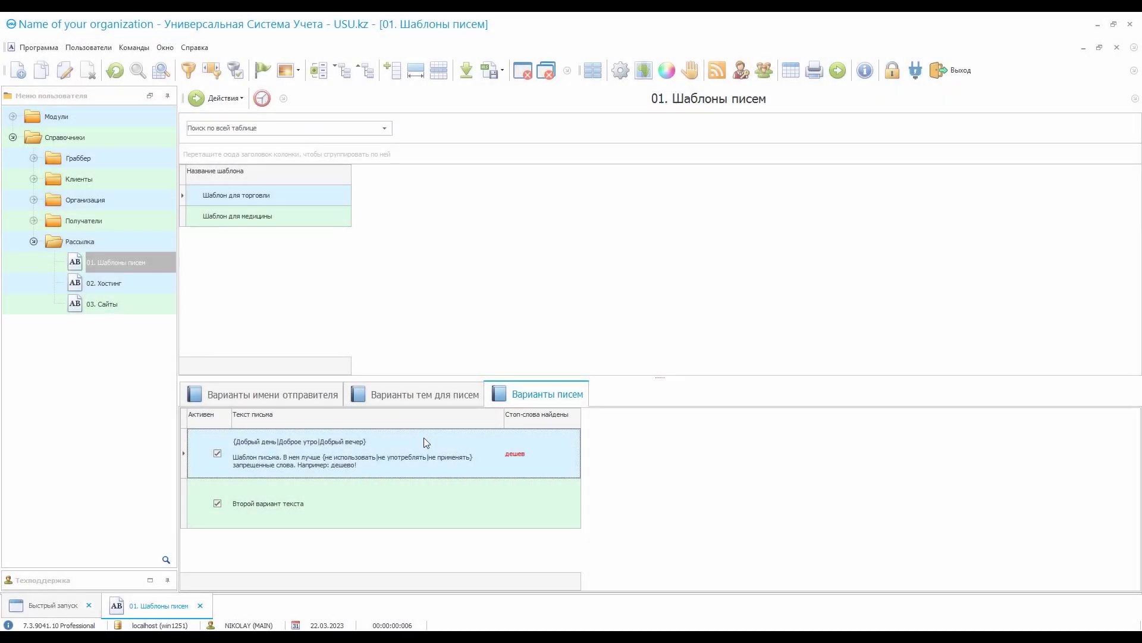
left_click(552, 450)
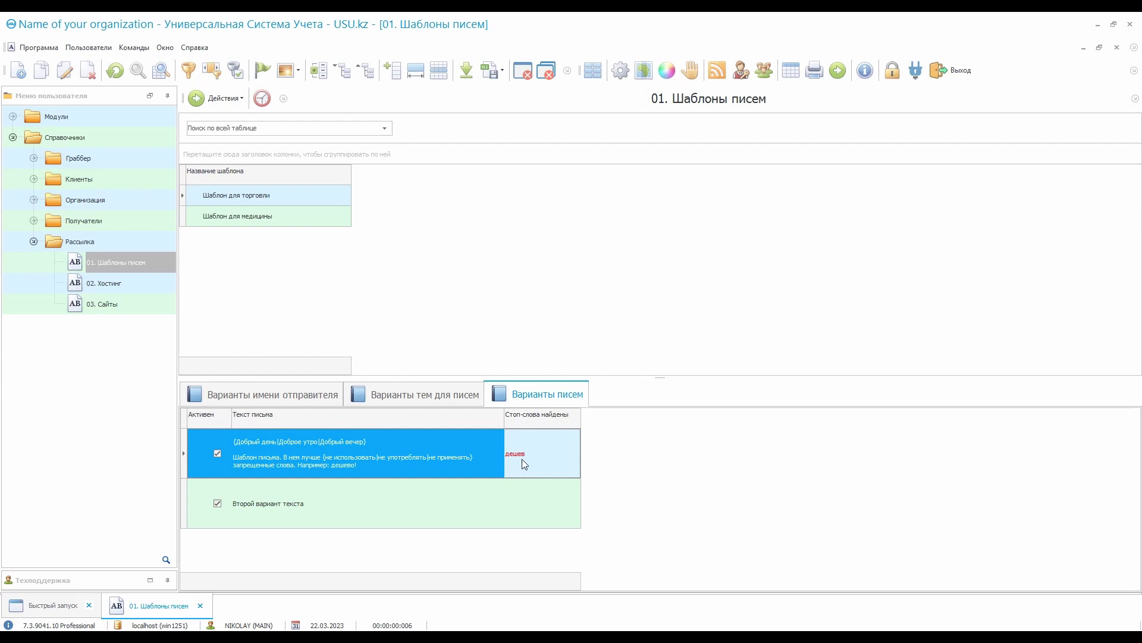
Expand Получатели and open and scroll the Стоп-слова list
double_click(141, 220)
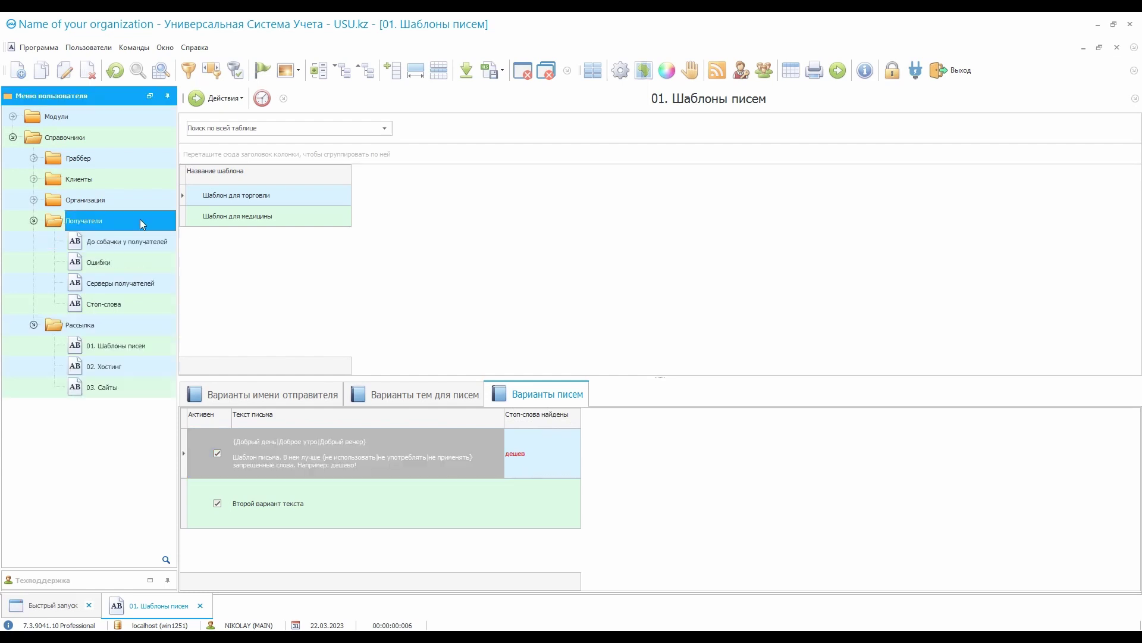
double_click(119, 304)
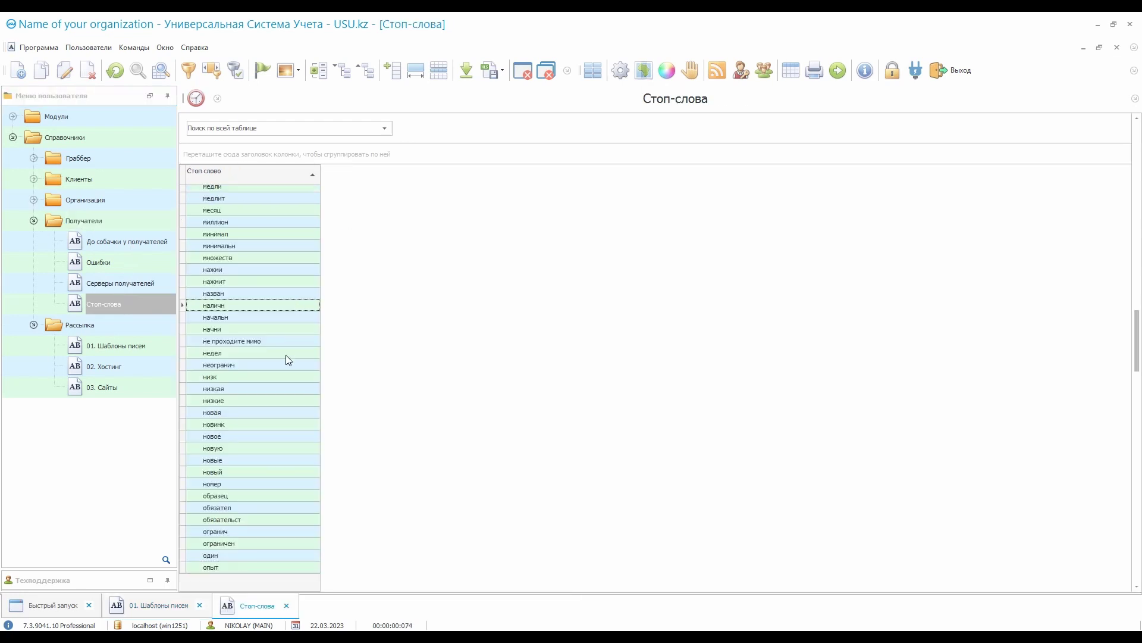
scroll(288, 423, "down", 20)
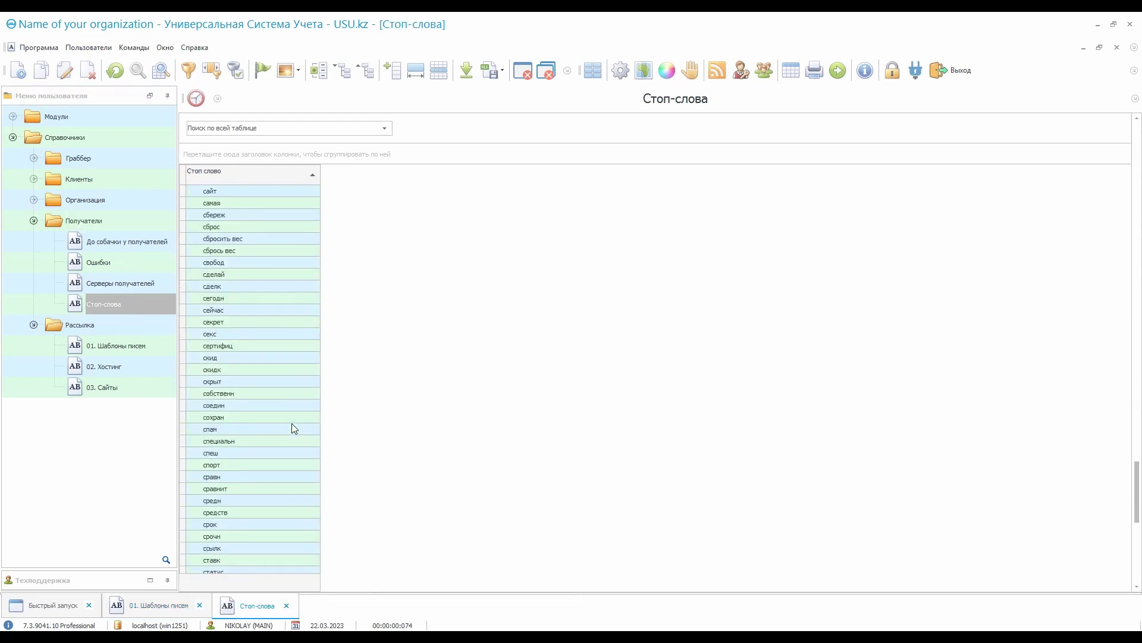
Return to the 01. Шаблоны писем letter variants, dismissing the record context menu without deleting anything
left_click(161, 605)
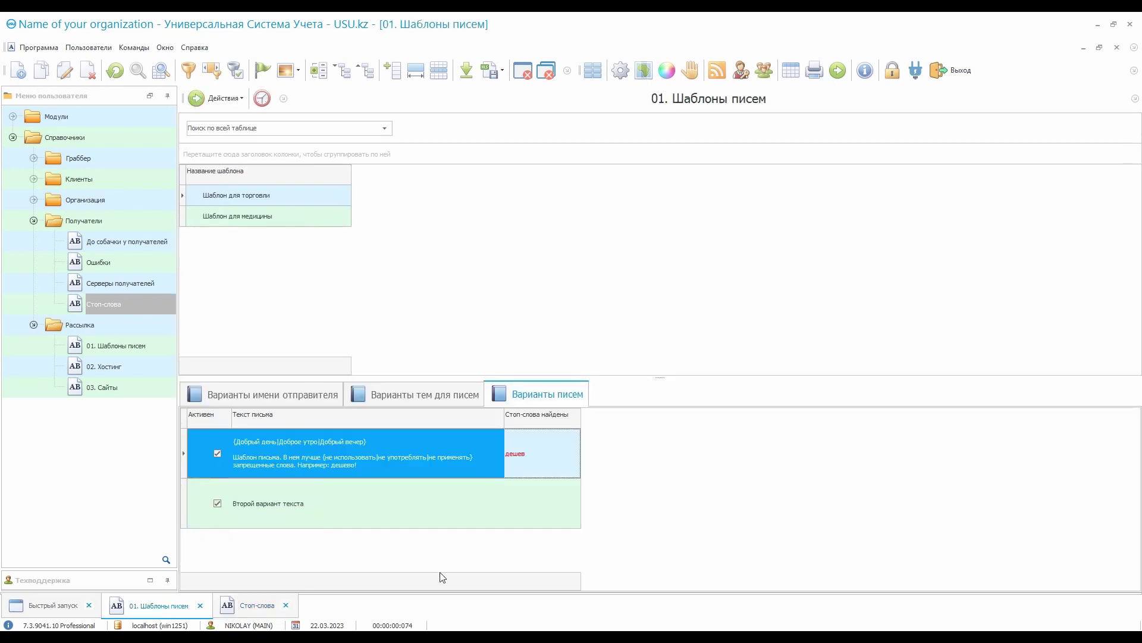
right_click(481, 445)
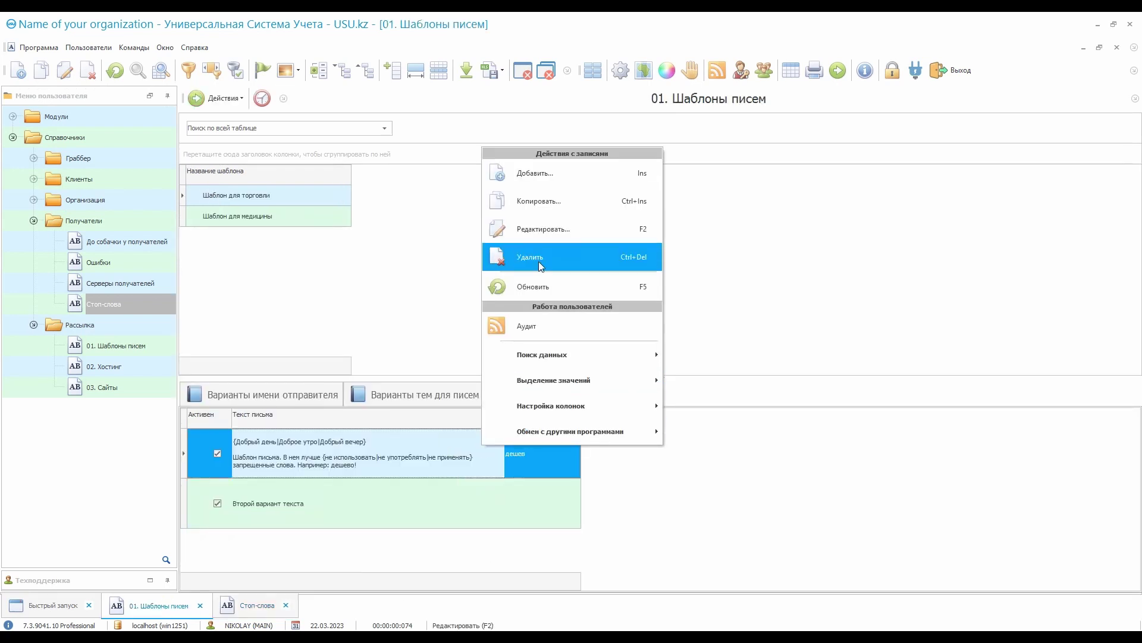
left_click(484, 454)
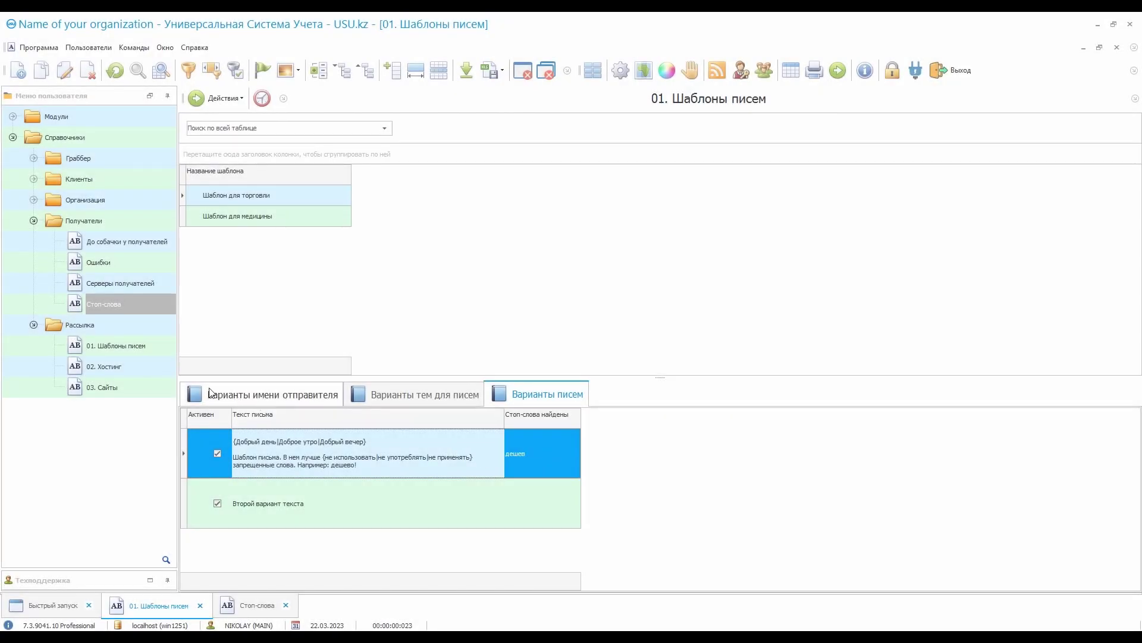
Open 02. Хостинг and 03. Сайты, checking the mailboxes linked to company2.ru and company1.com
left_click(151, 366)
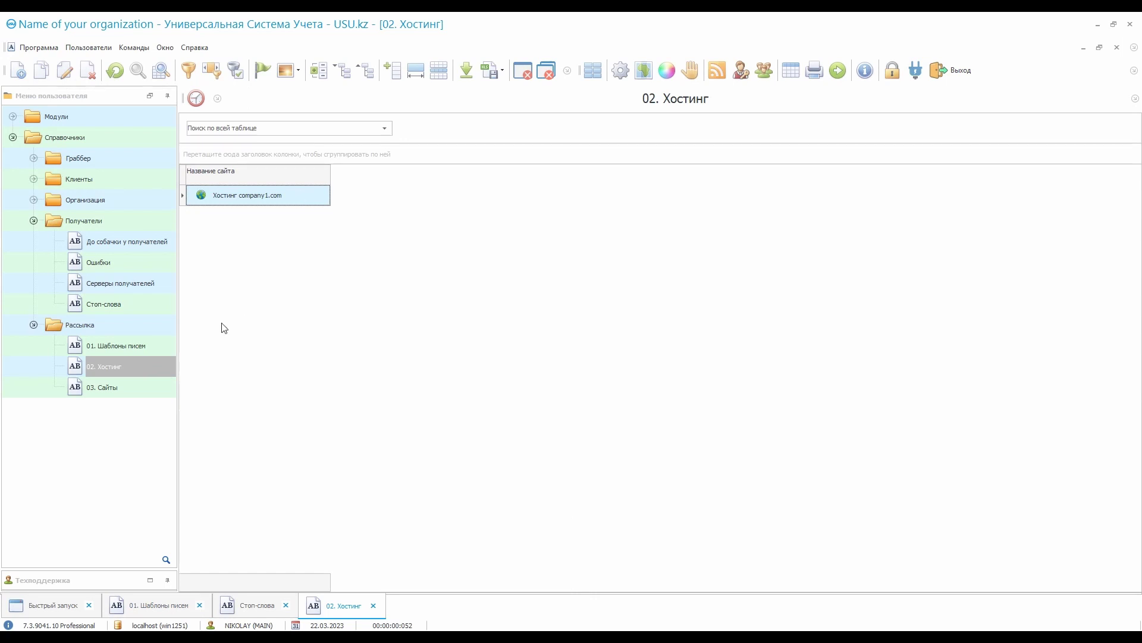
left_click(126, 387)
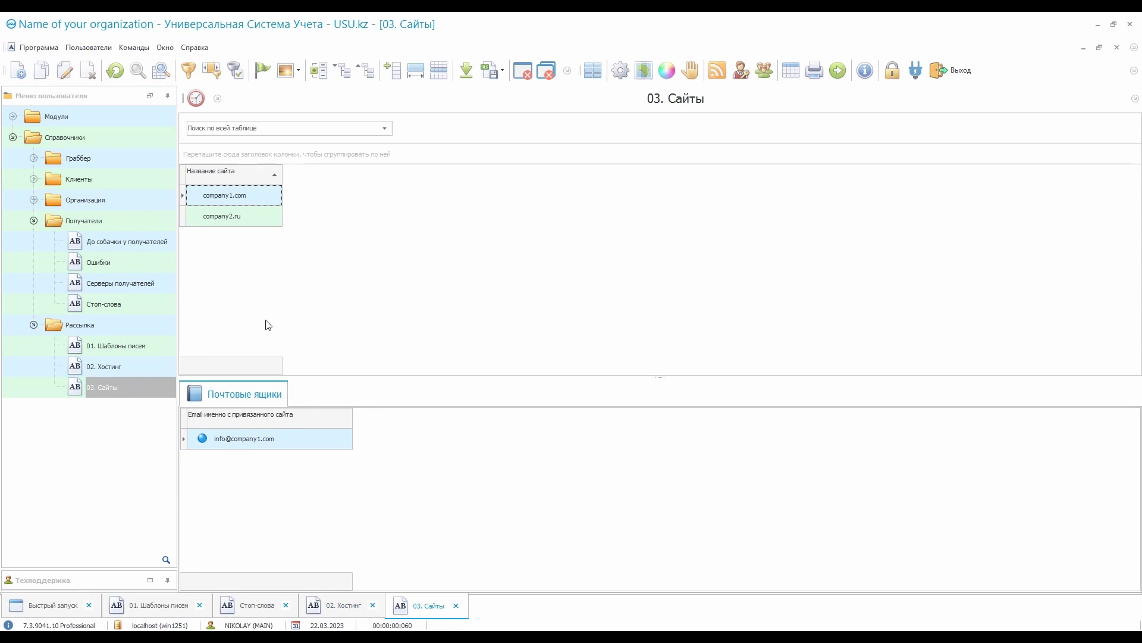
left_click(260, 217)
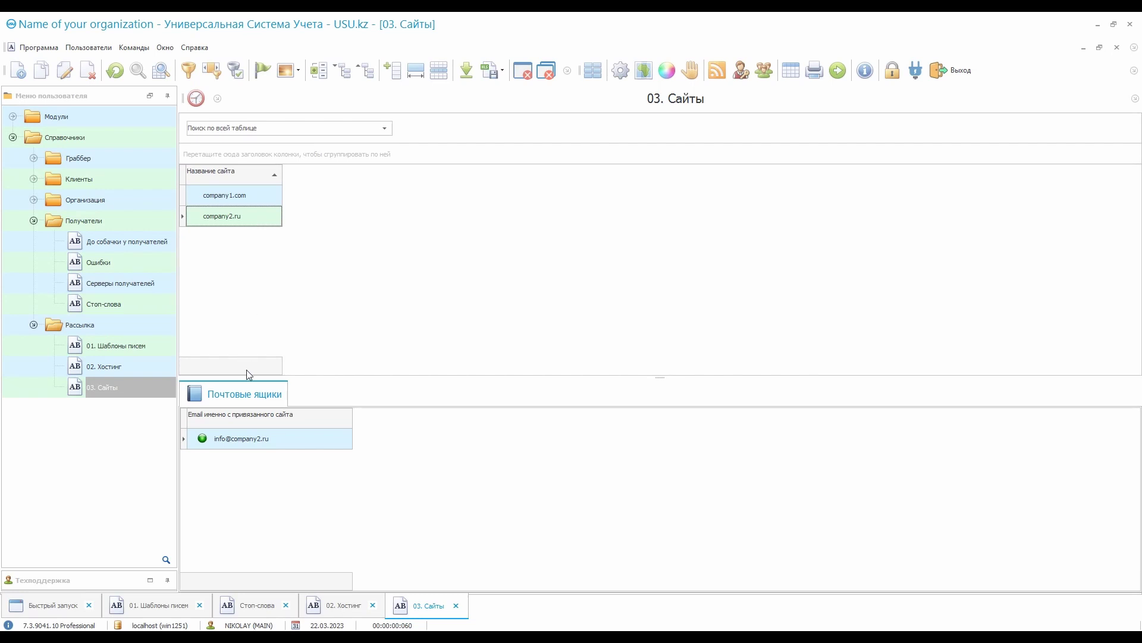
left_click(282, 446)
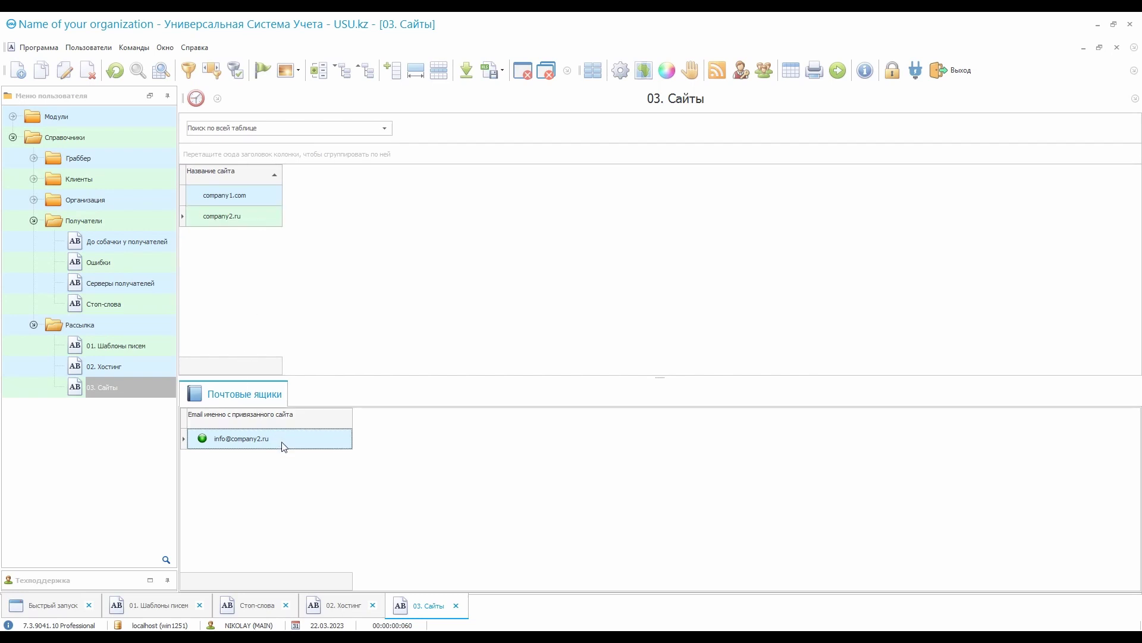
left_click(262, 196)
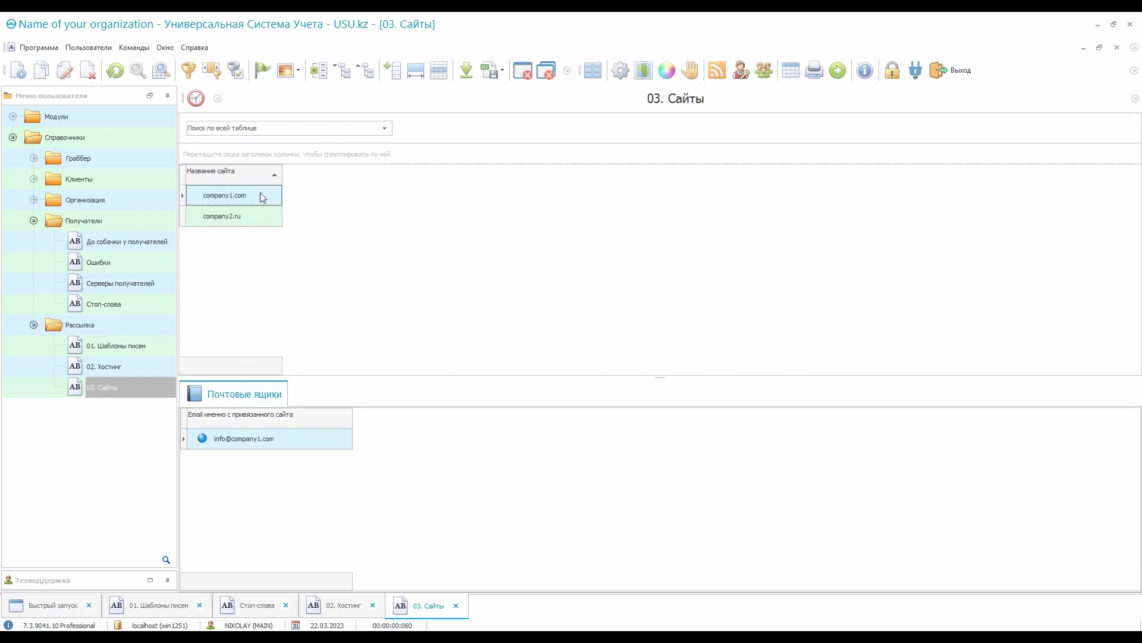
left_click(289, 446)
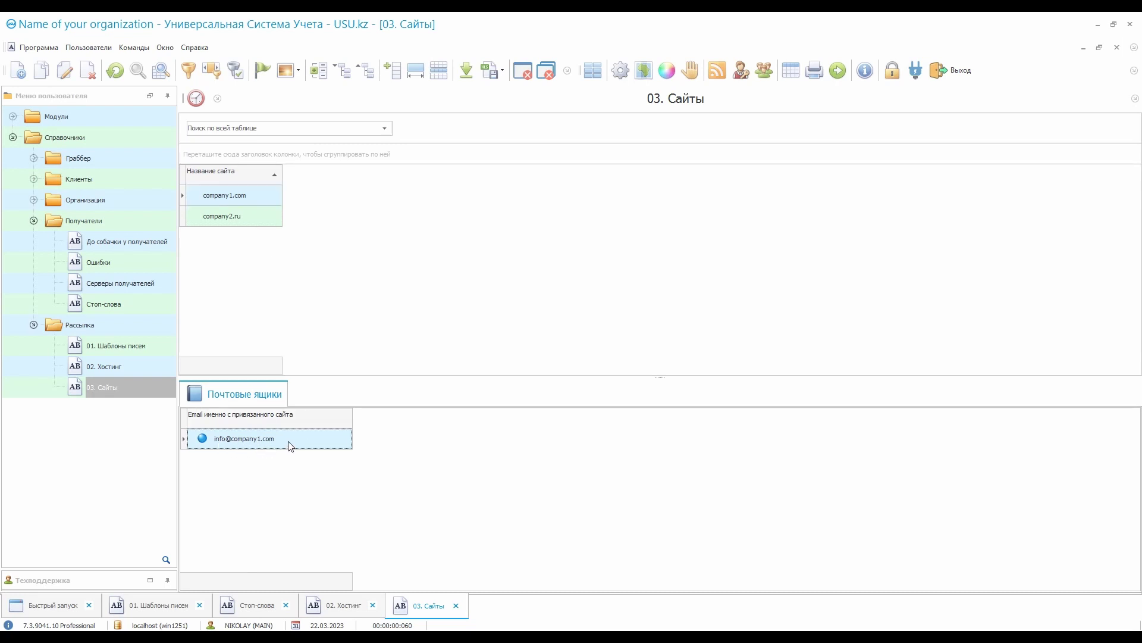
Expand Модули > Рассылка and open the Проекты рассылки list
double_click(123, 135)
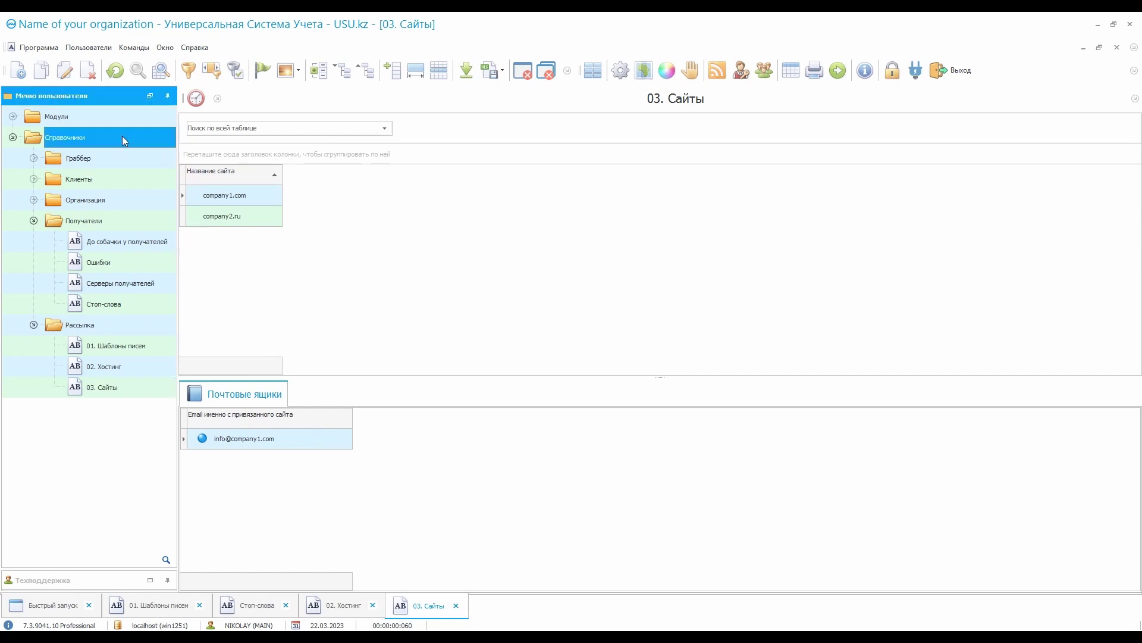
double_click(129, 119)
left_click(35, 157)
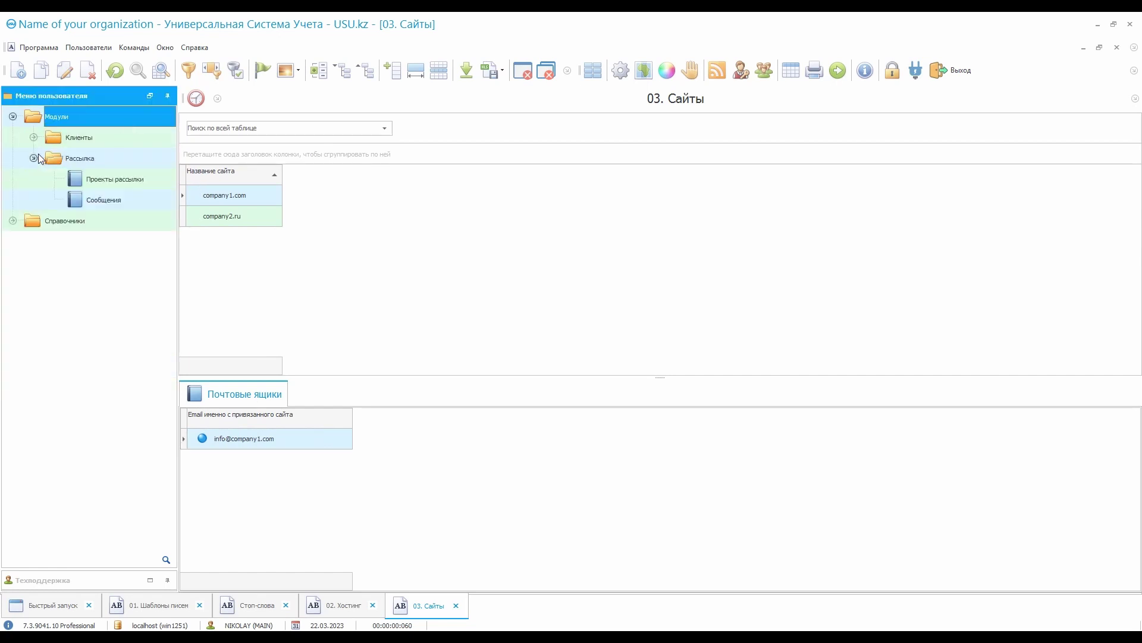
left_click(36, 137)
double_click(155, 200)
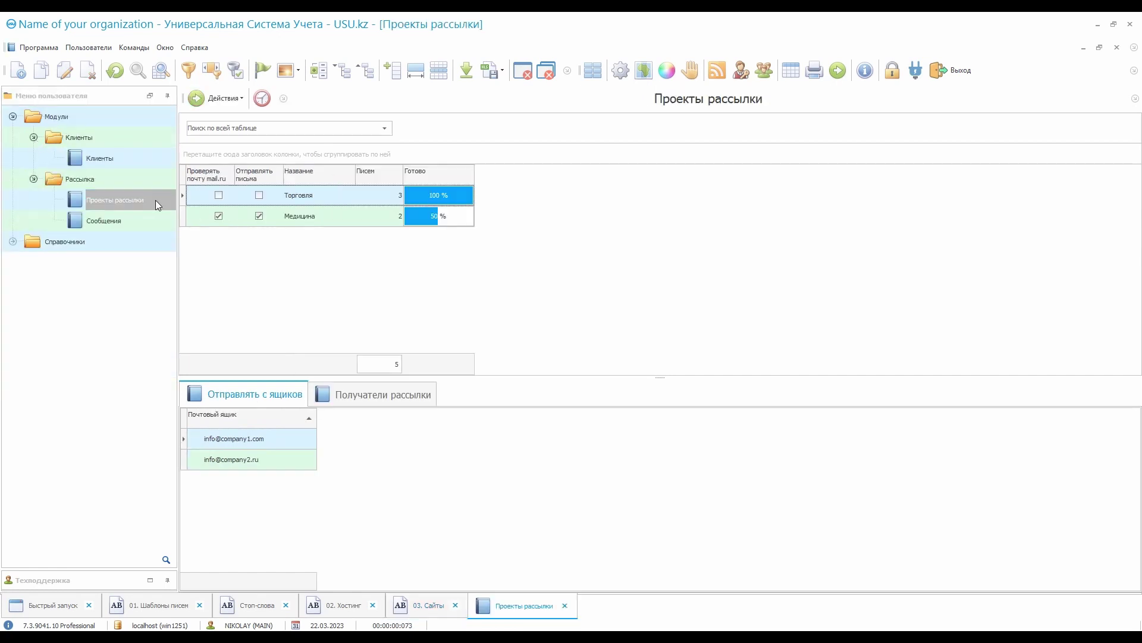
Edit the Медицина project to enable mail.ru checking and letter sending, then save
left_click(334, 221)
double_click(336, 216)
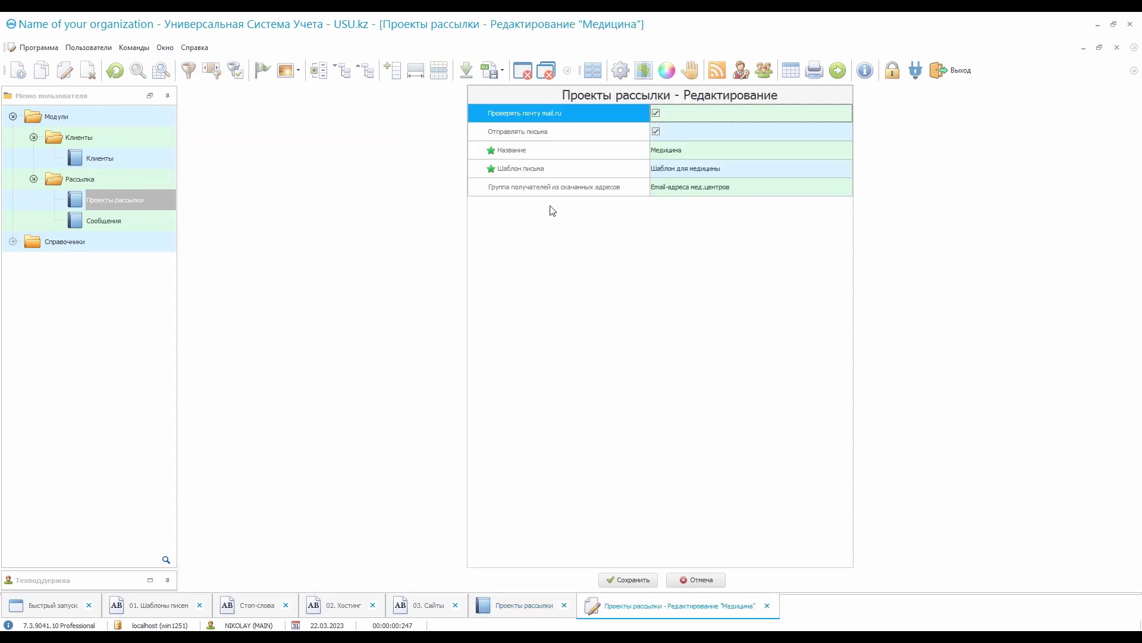
left_click(579, 172)
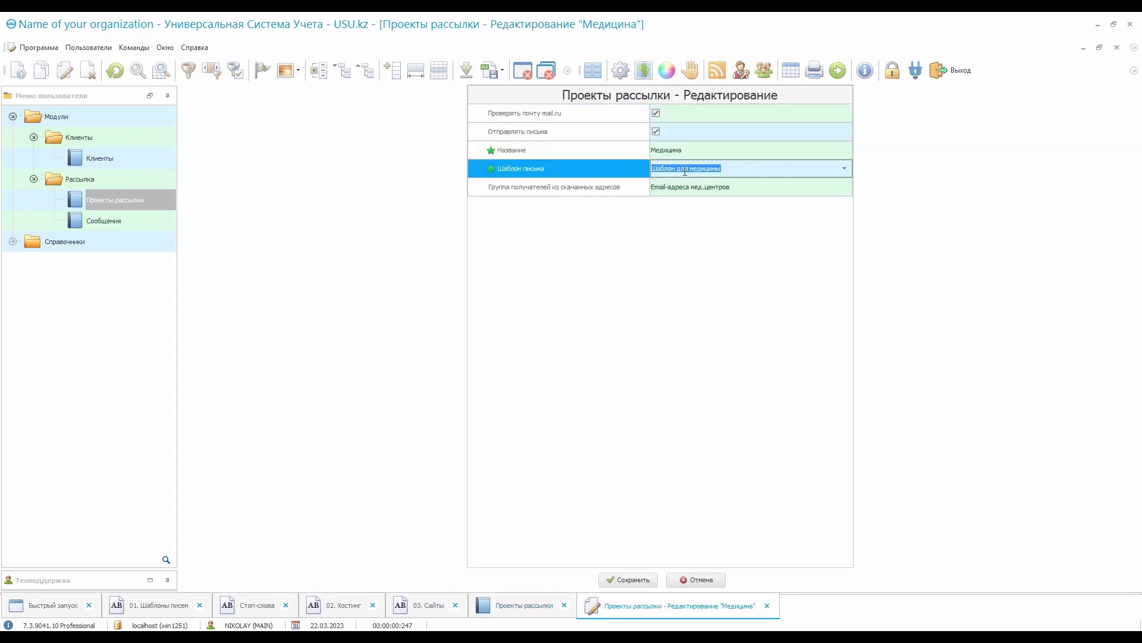
left_click(592, 115)
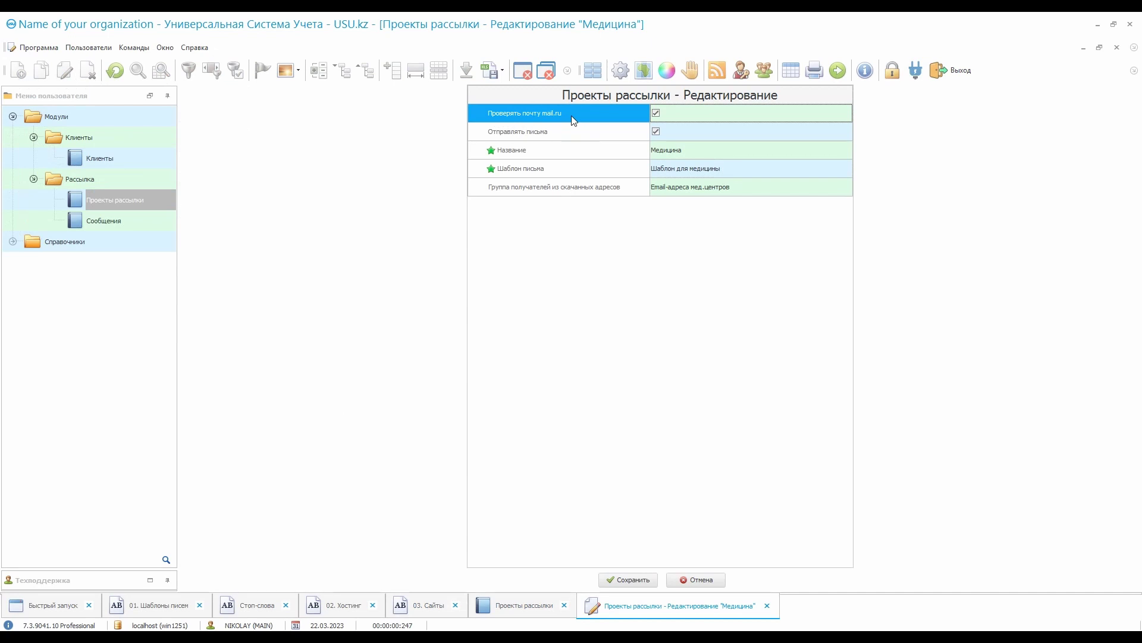
left_click(619, 577)
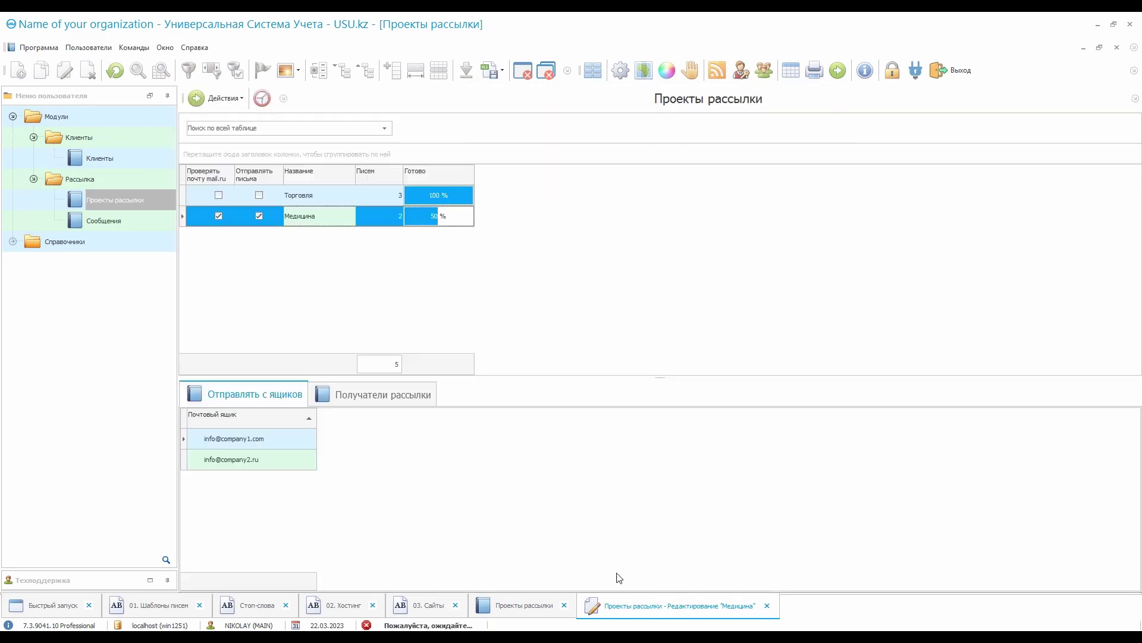
Search Google for 'проверить существование email' and open ivit.pro's Email valid checker
left_click(233, 219)
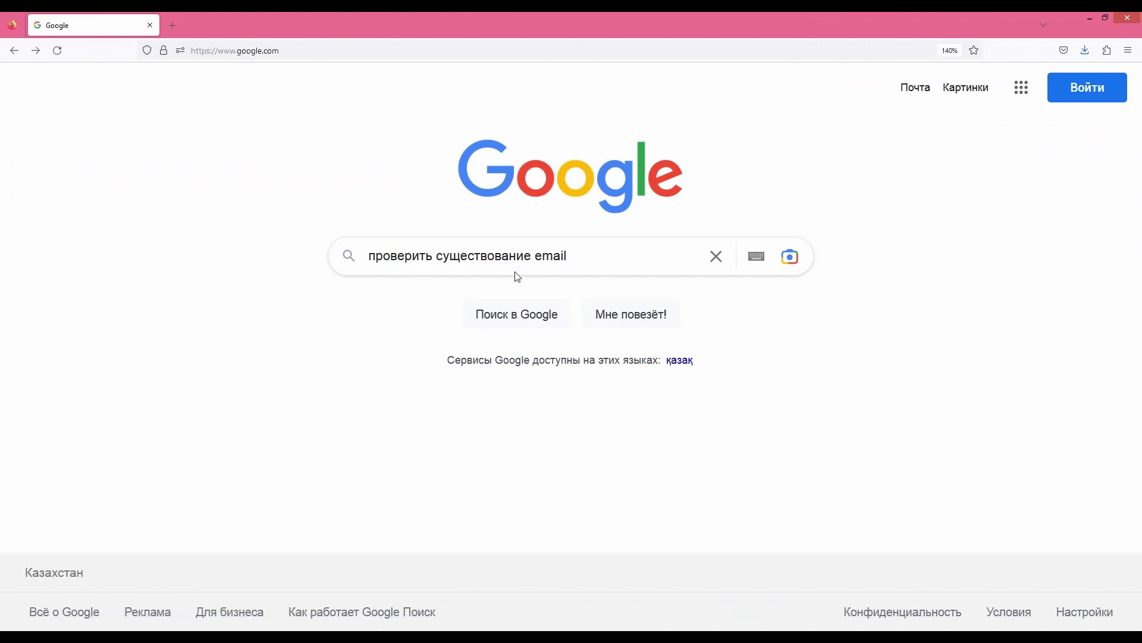
left_click(512, 313)
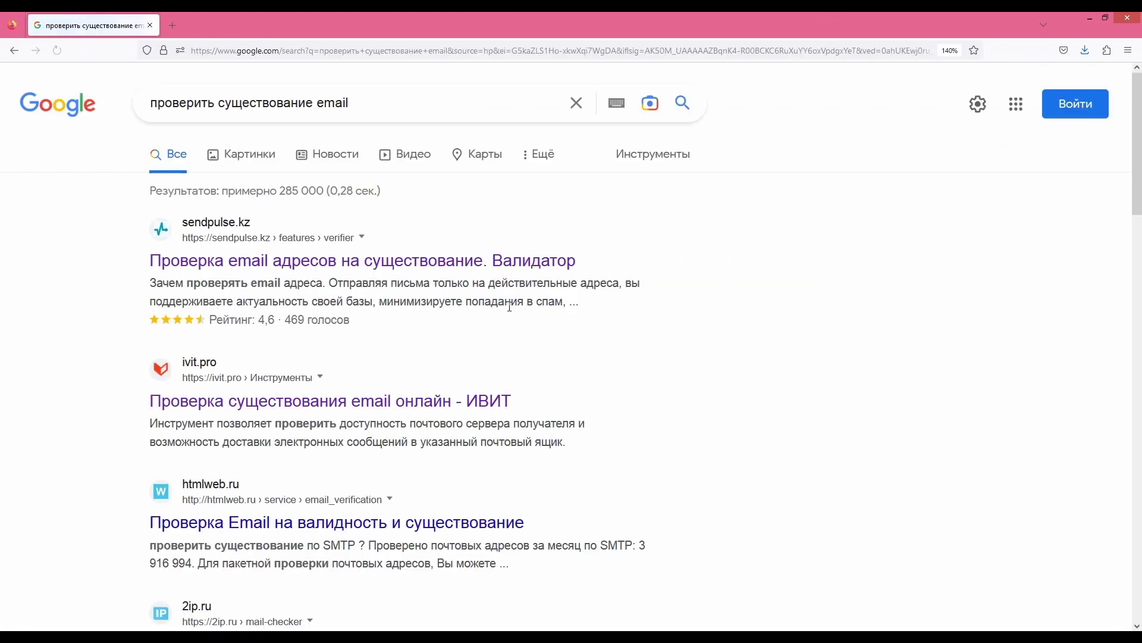
left_click(393, 403)
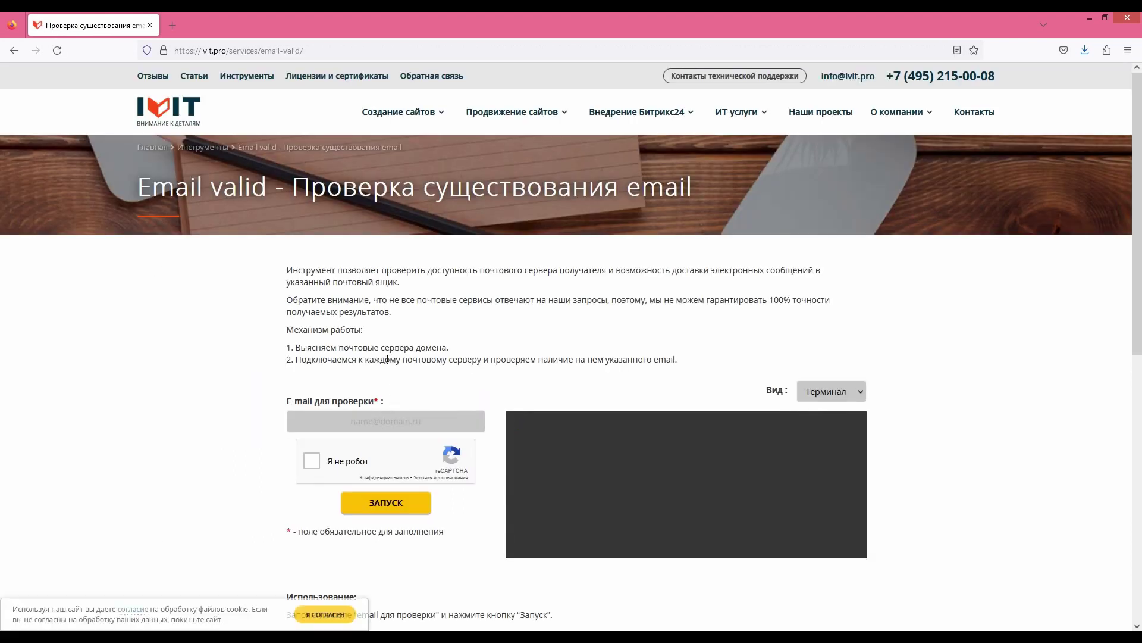
Check a usu.kz company address after passing the reCAPTCHA; it is reported unavailable
left_click(438, 420)
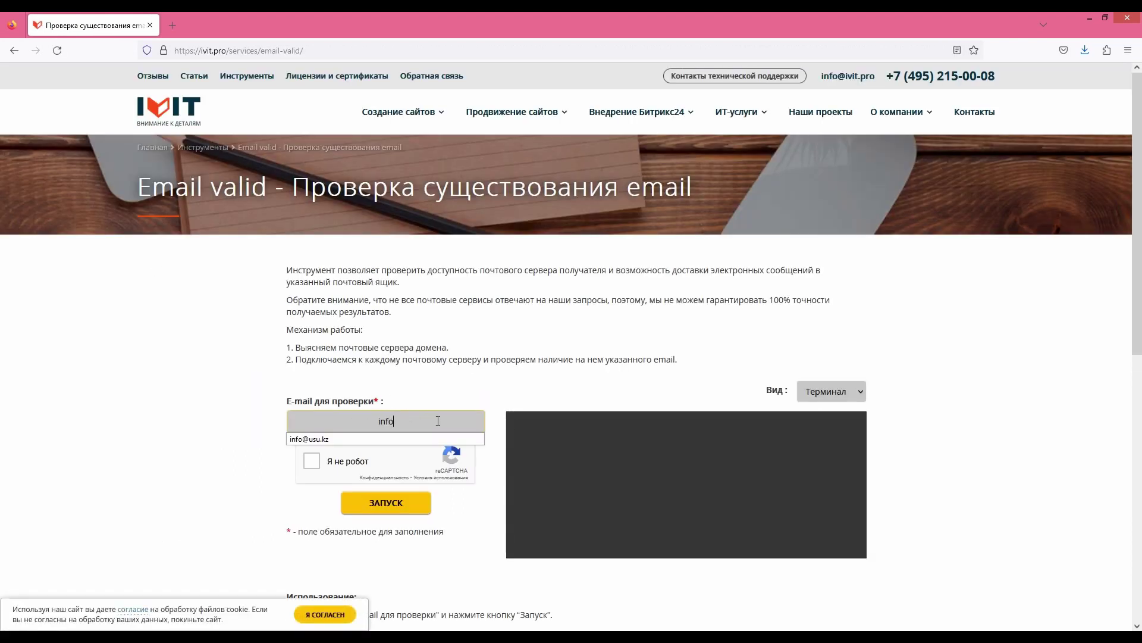
left_click(245, 454)
left_click(310, 462)
left_click(416, 498)
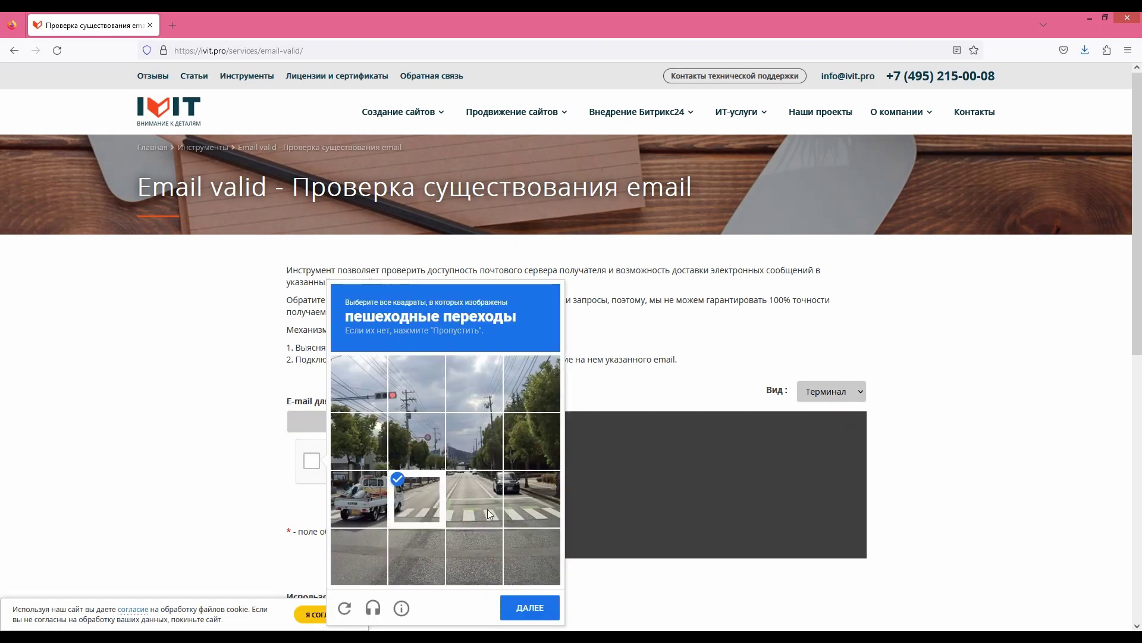
left_click(523, 607)
left_click(417, 437)
left_click(475, 495)
left_click(526, 610)
left_click(402, 503)
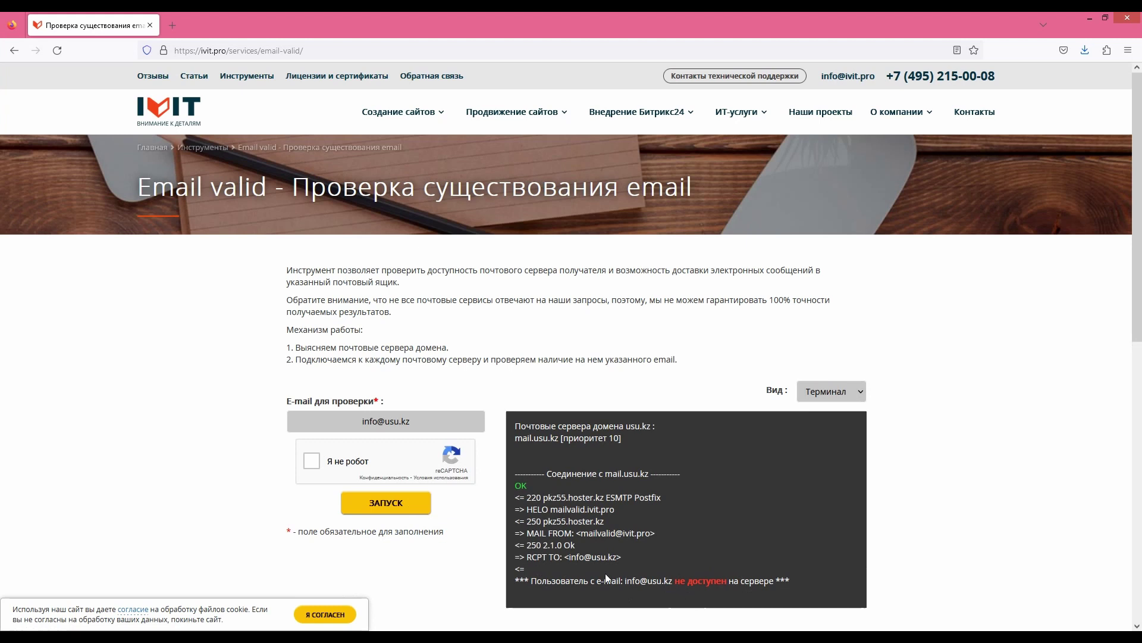
Replace it with a random mail.ru address, pass the reCAPTCHA and check it again
left_click_drag(416, 421, 277, 413)
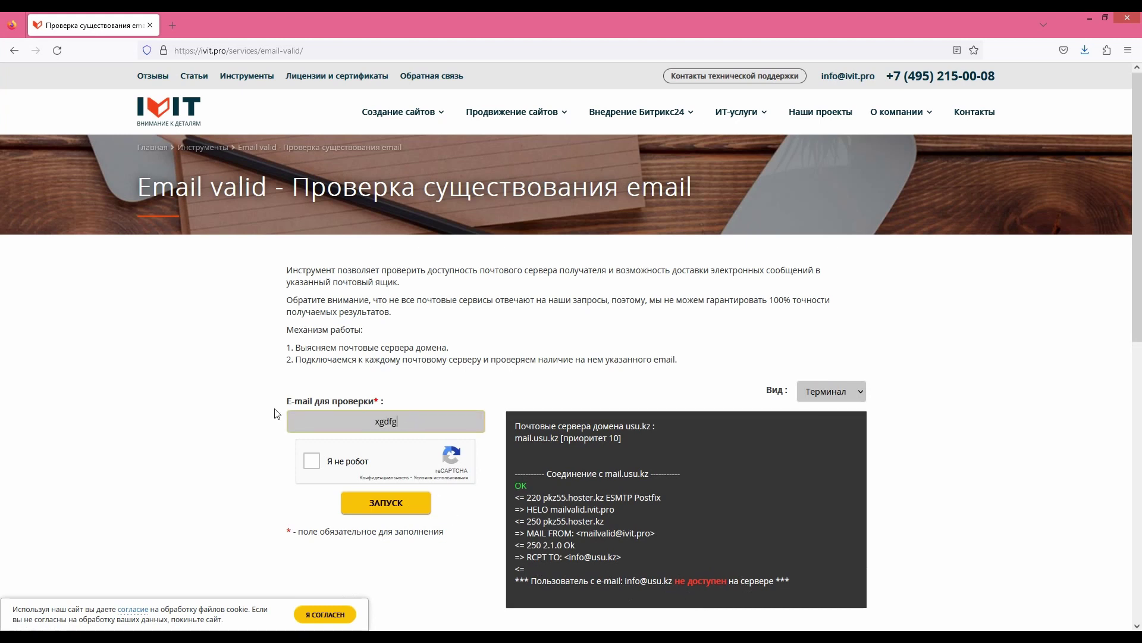
left_click(312, 461)
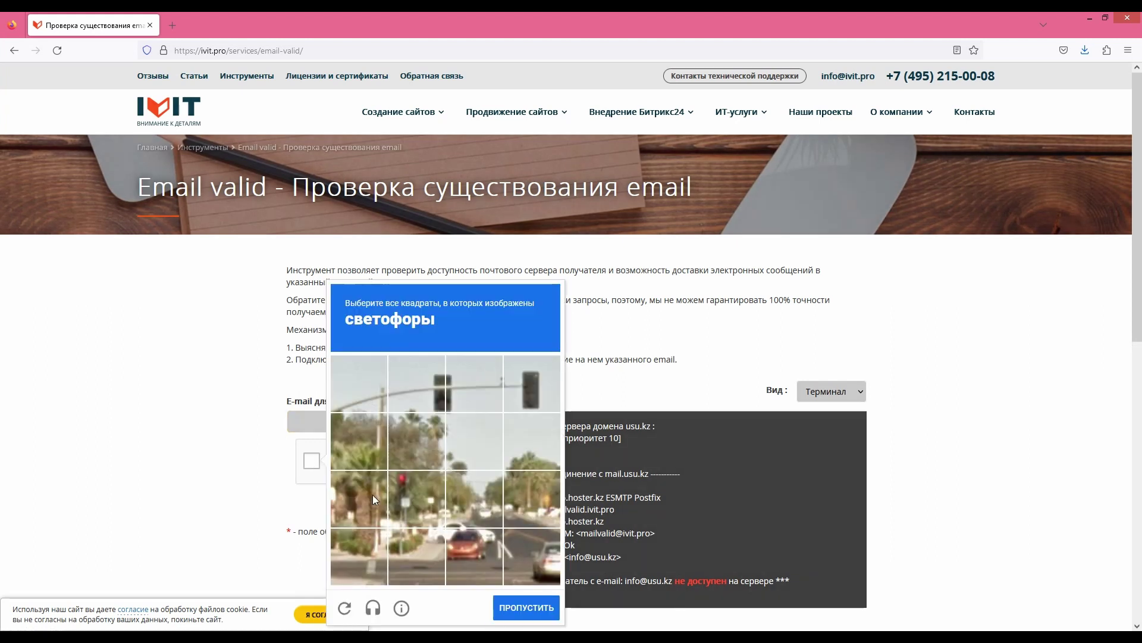
left_click(445, 392)
left_click(382, 466)
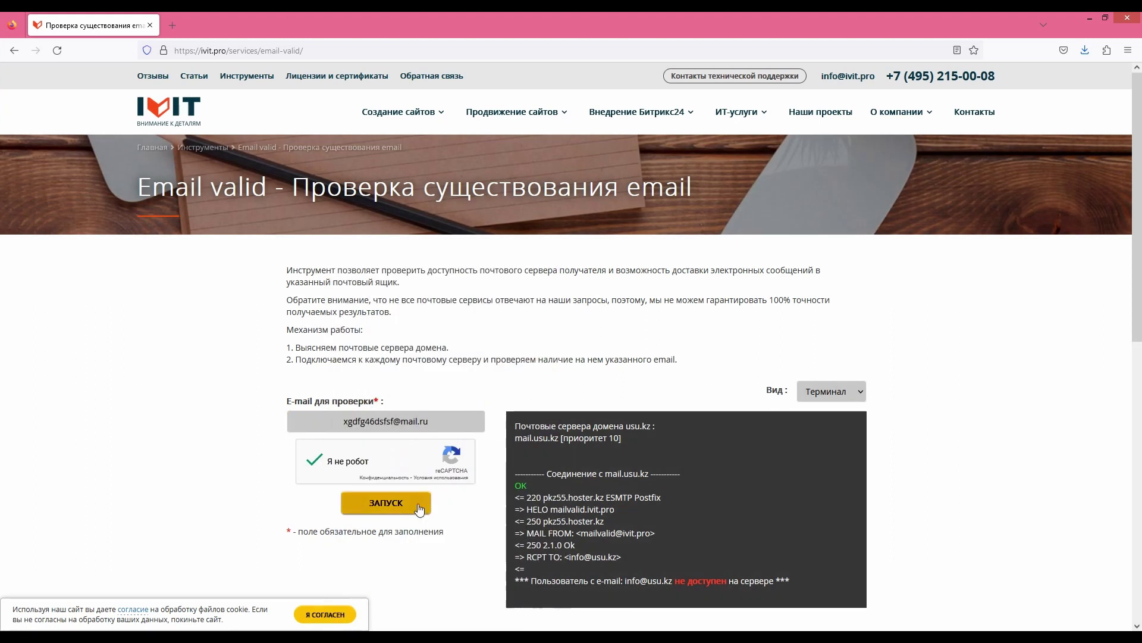
left_click(407, 502)
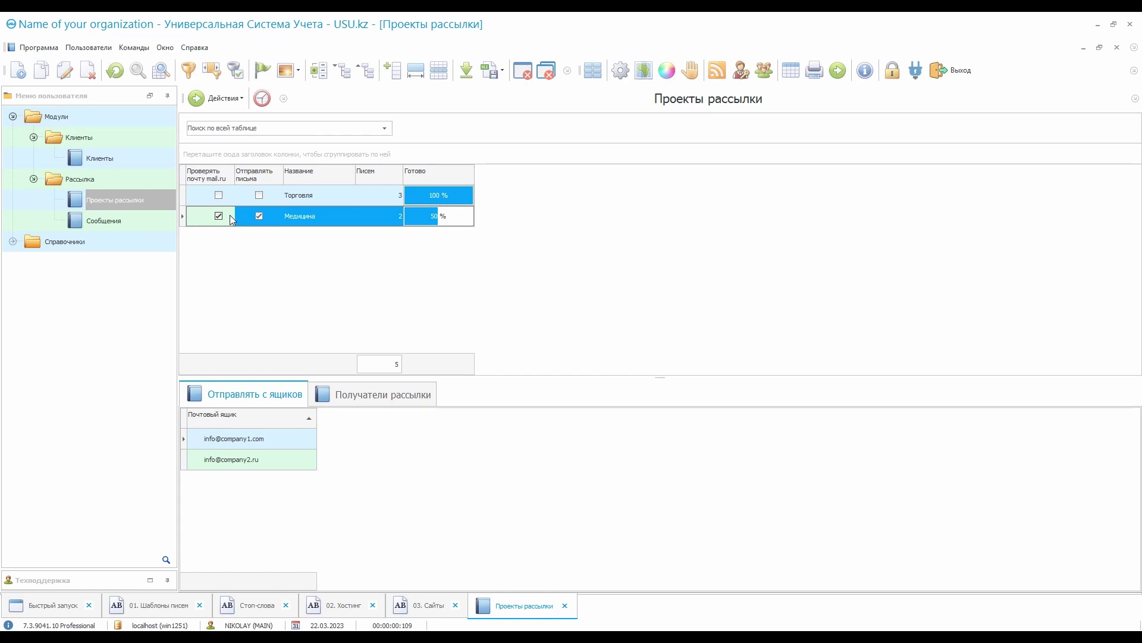
Widen the Проверять почту mail.ru column and expand Справочники, collapsing its Рассылка folder
left_click_drag(235, 179, 270, 178)
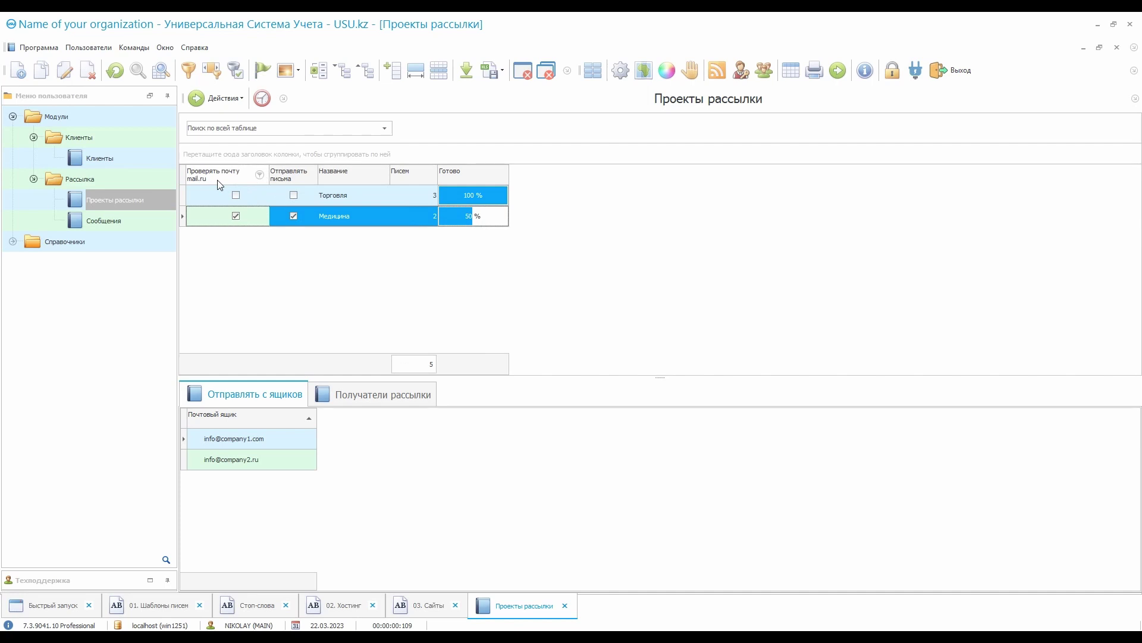
double_click(105, 238)
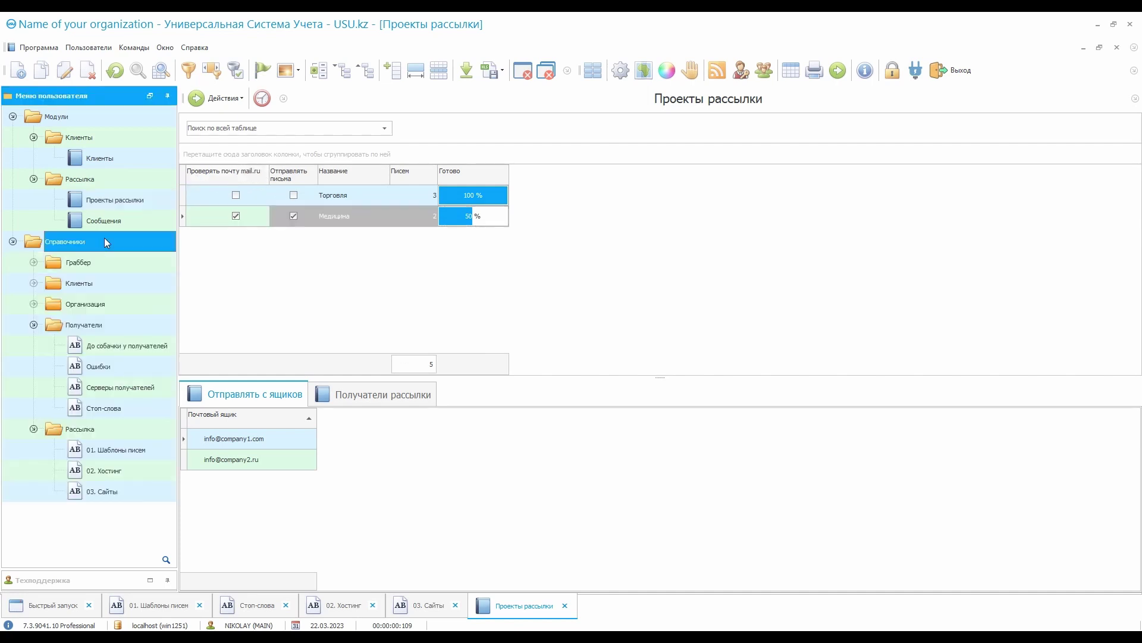
left_click(33, 429)
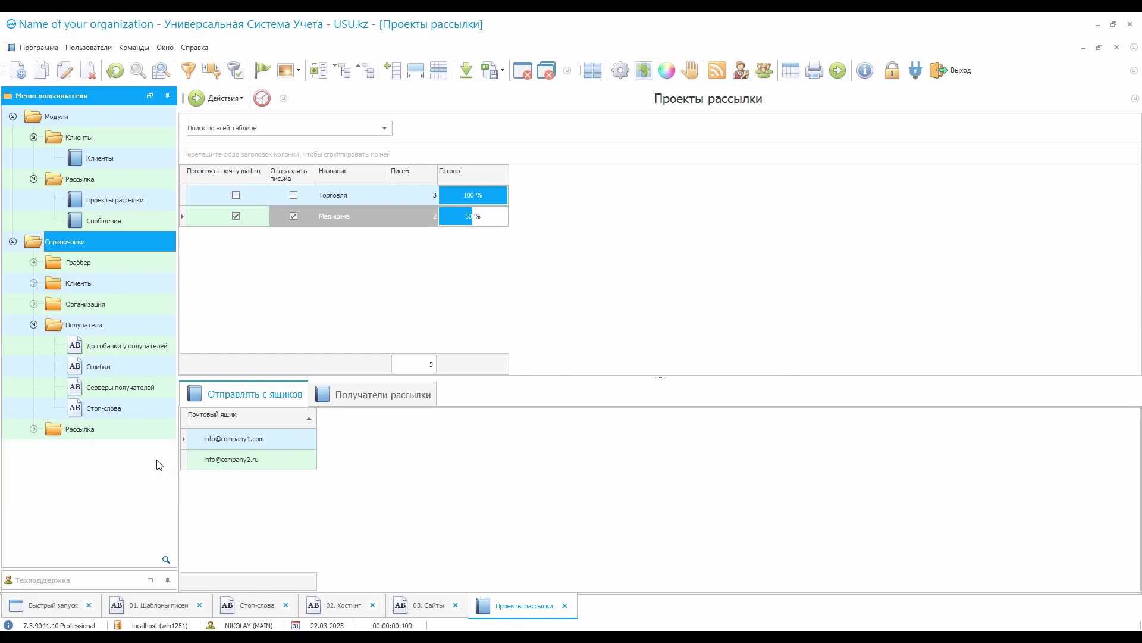
Review recipient servers mail.ru, bk.ru, inbox.ru, list.ru and internet.ru, then return to Проекты рассылки
left_click(160, 387)
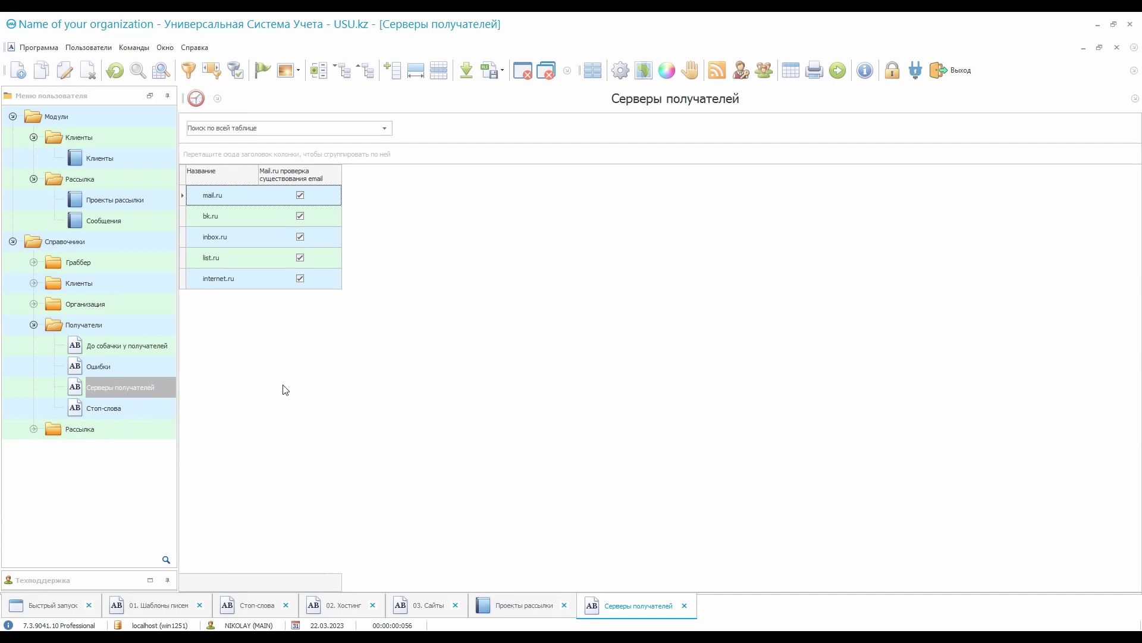
left_click(241, 198)
left_click(241, 219)
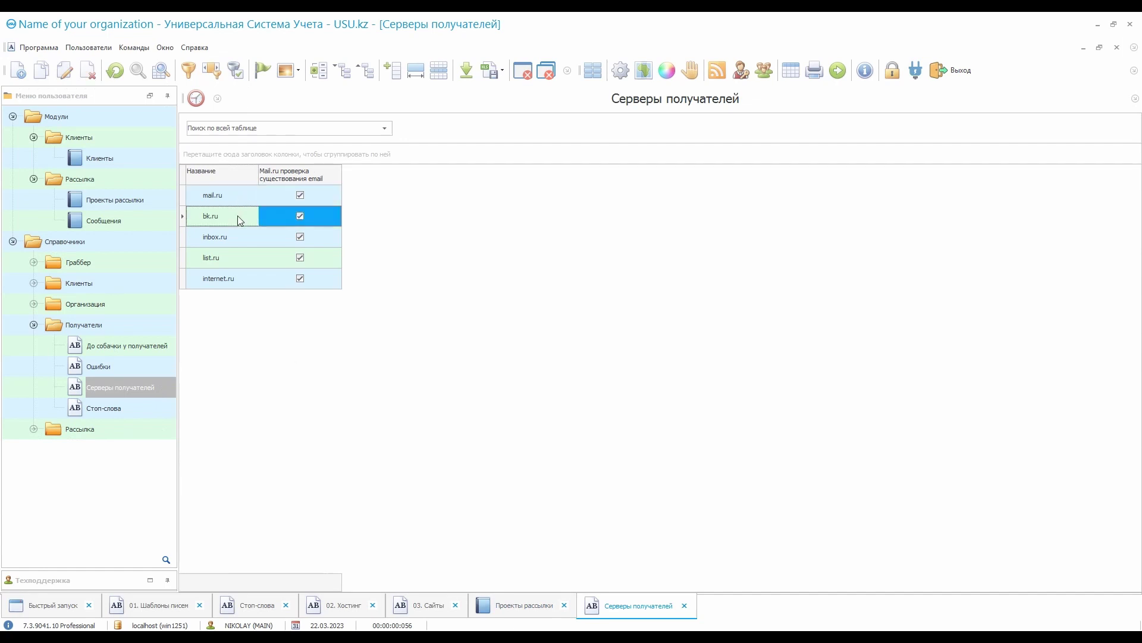
left_click(237, 241)
left_click(235, 261)
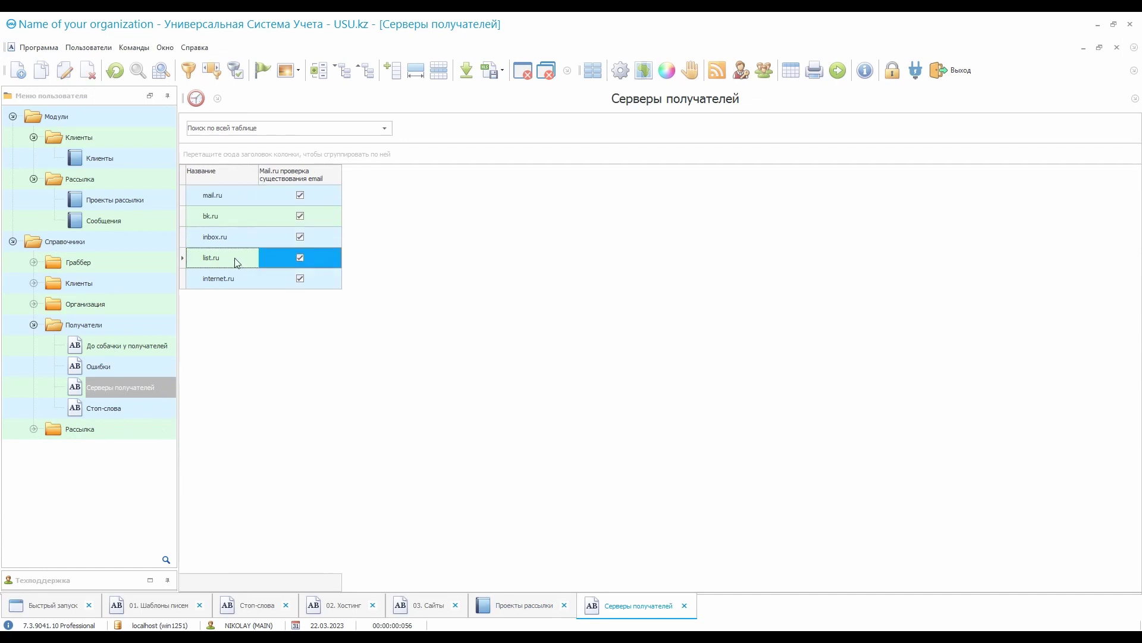
left_click(244, 280)
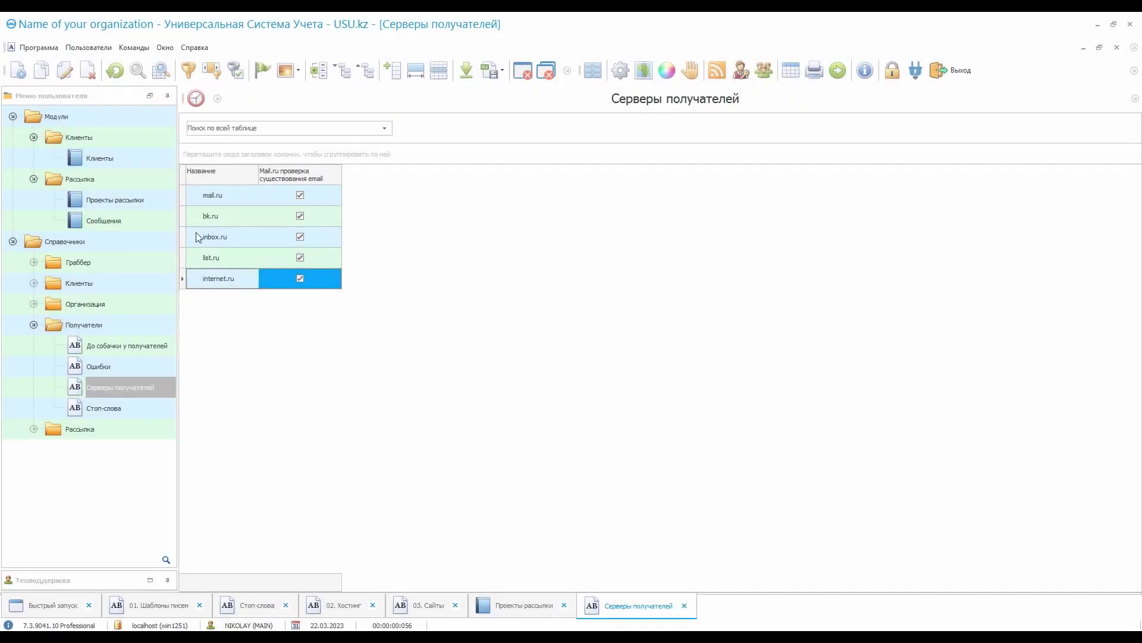
left_click(158, 198)
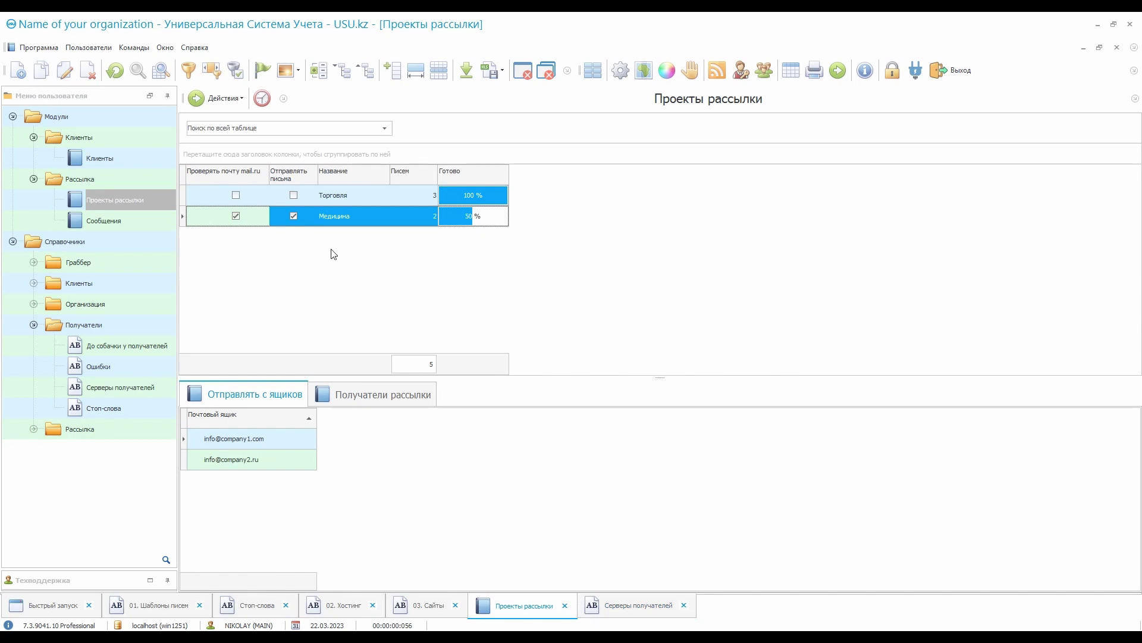
left_click(367, 217)
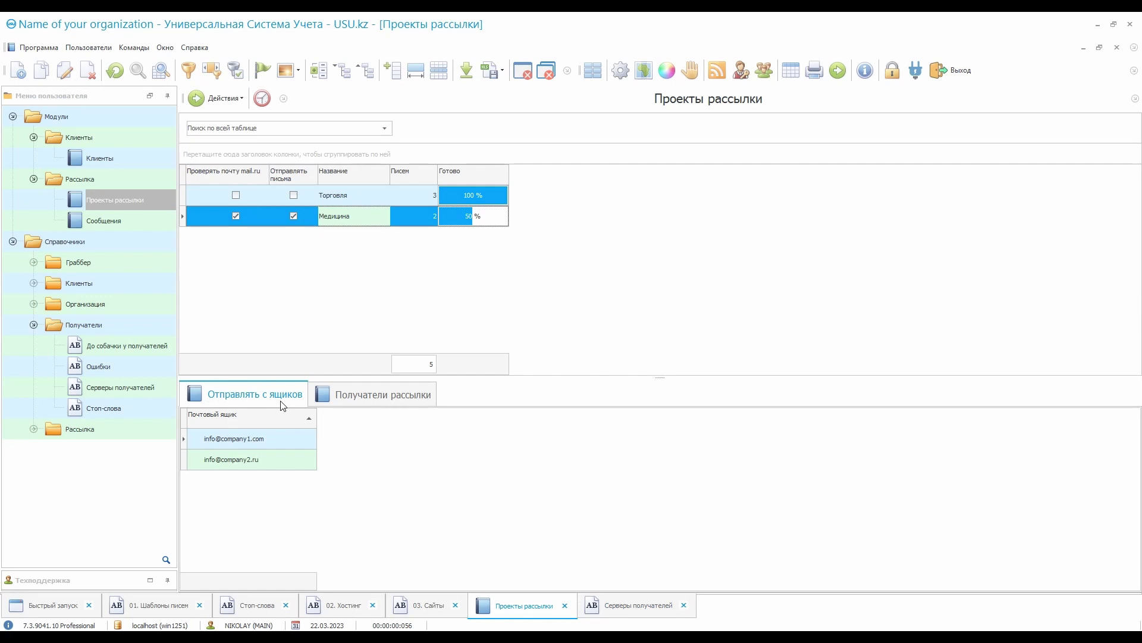
left_click(282, 439)
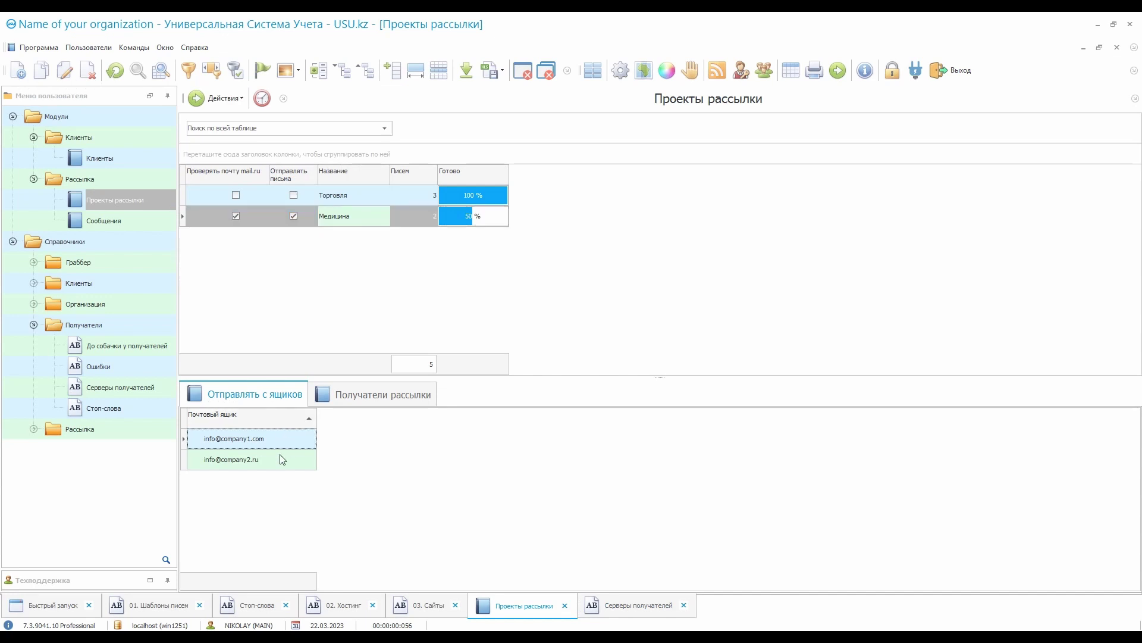
left_click(283, 459)
left_click(622, 71)
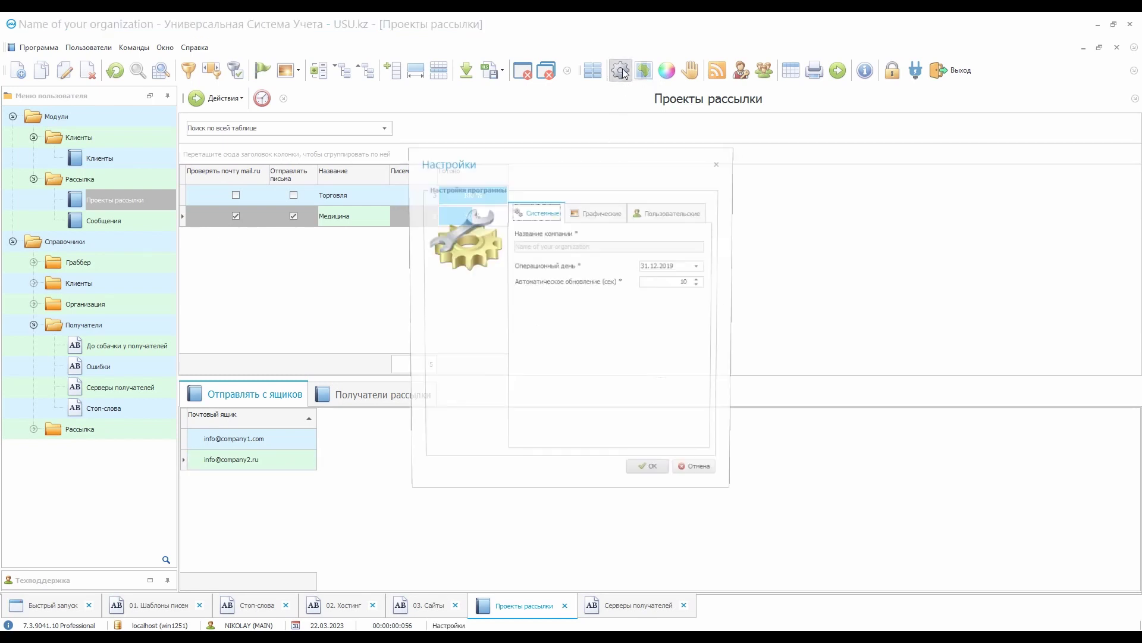
left_click(608, 215)
left_click(668, 213)
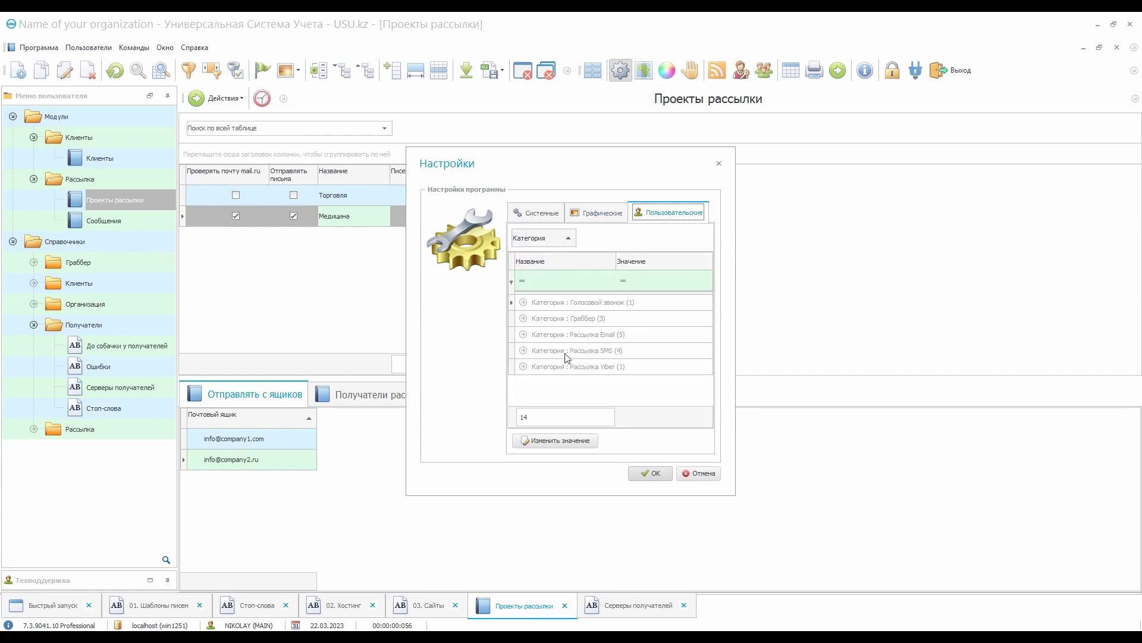
left_click(523, 335)
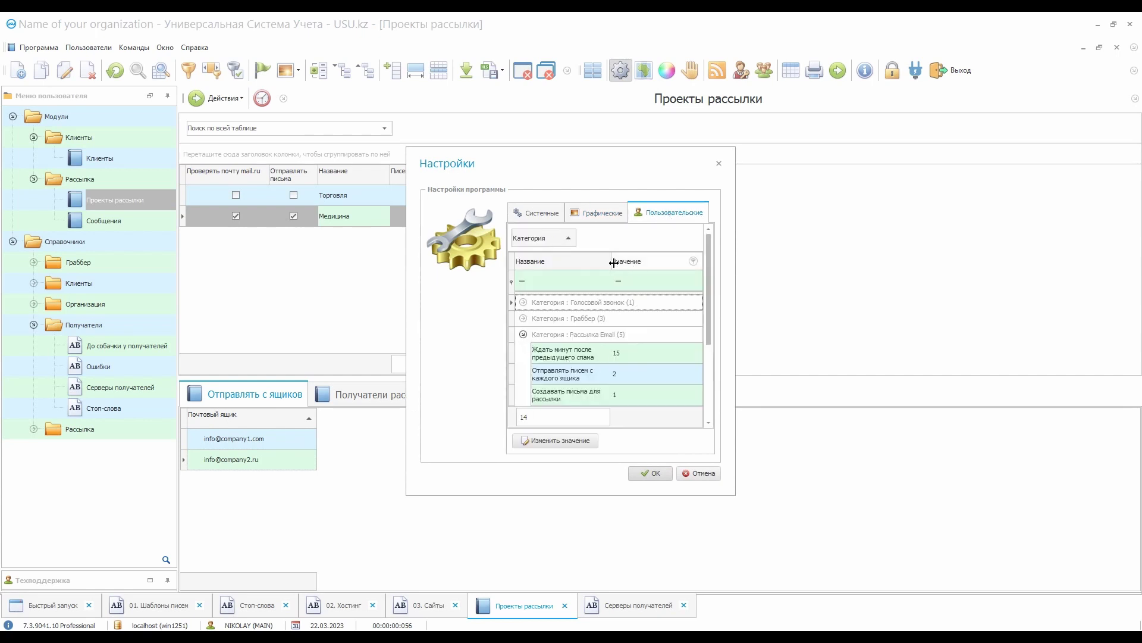
left_click_drag(613, 262, 665, 262)
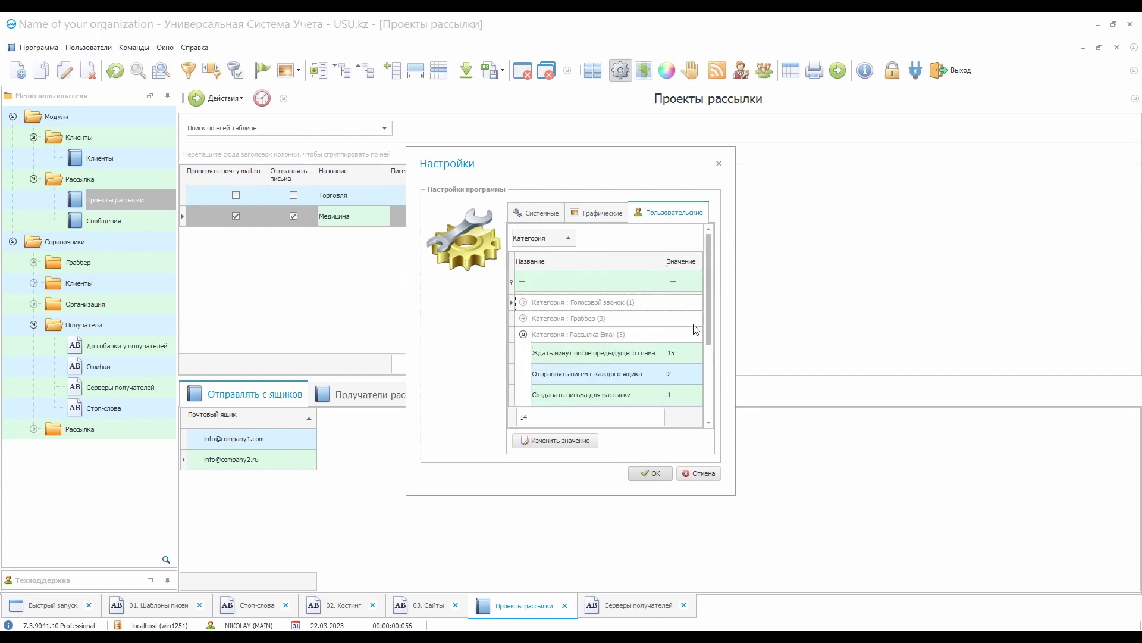
scroll(694, 333, "down", 3)
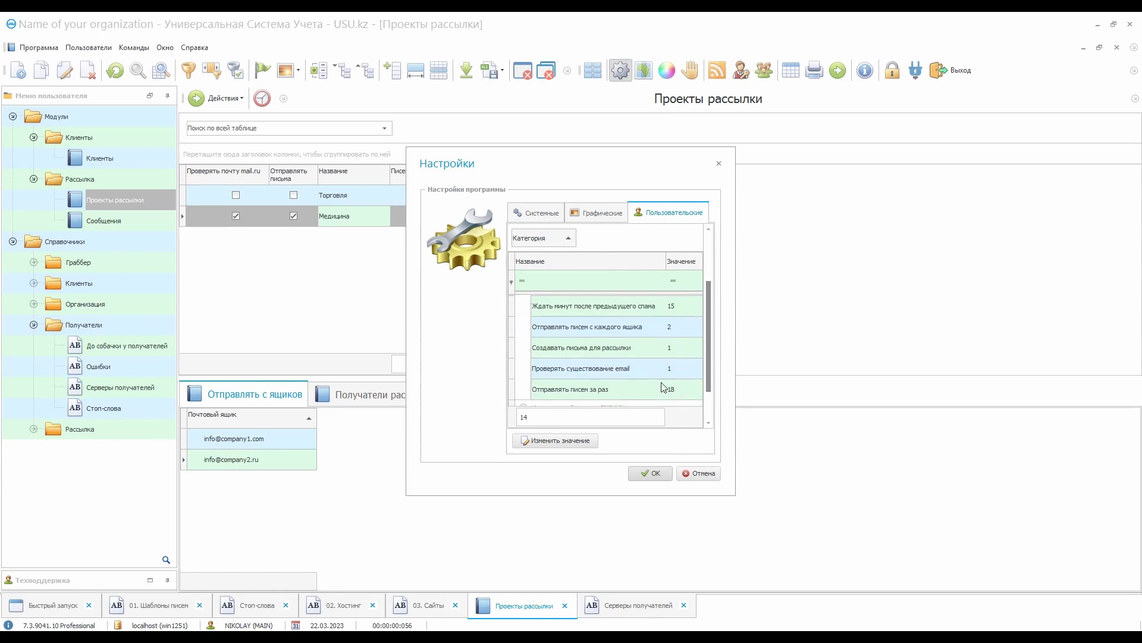
left_click(639, 392)
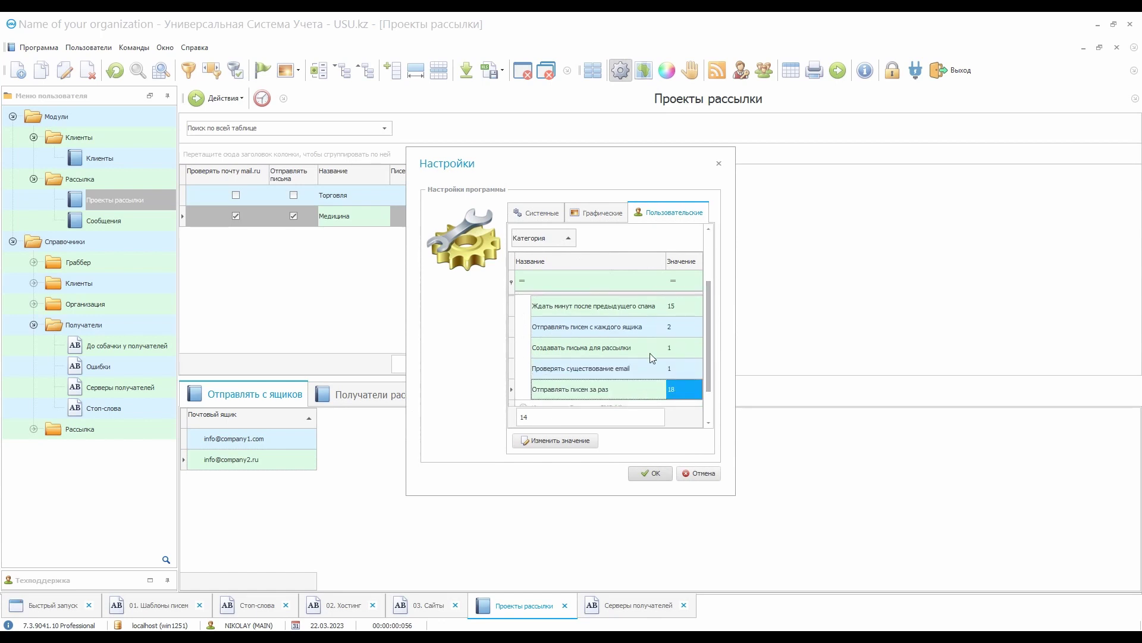
left_click(665, 306)
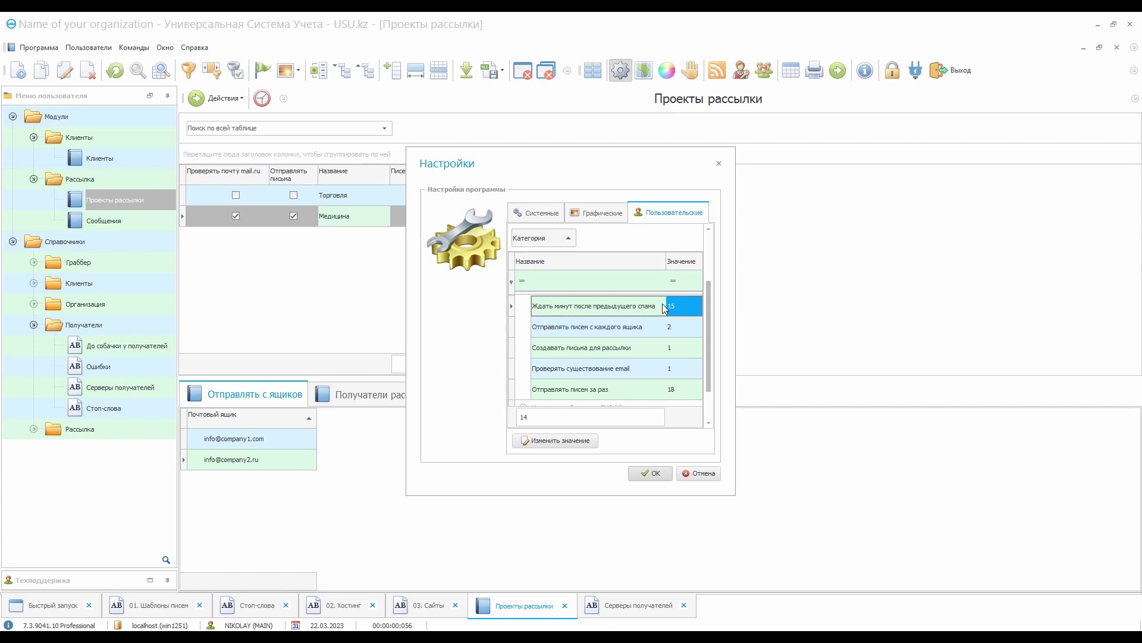
left_click(701, 473)
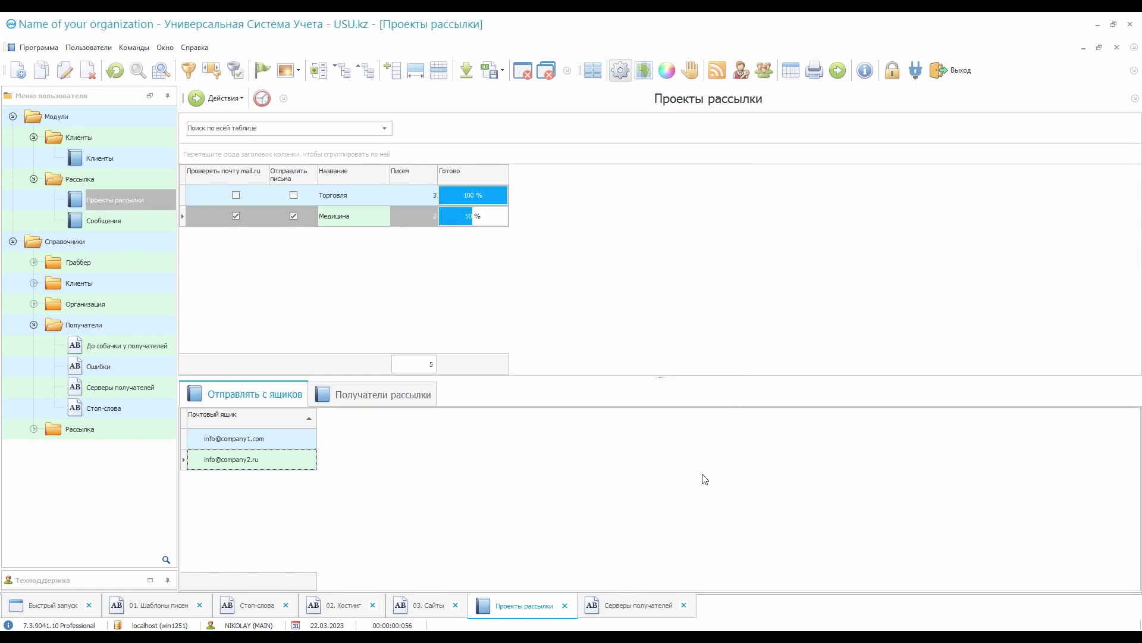
Look over the Торговля and Медицина projects, then open the Клиенты client list
left_click(419, 192)
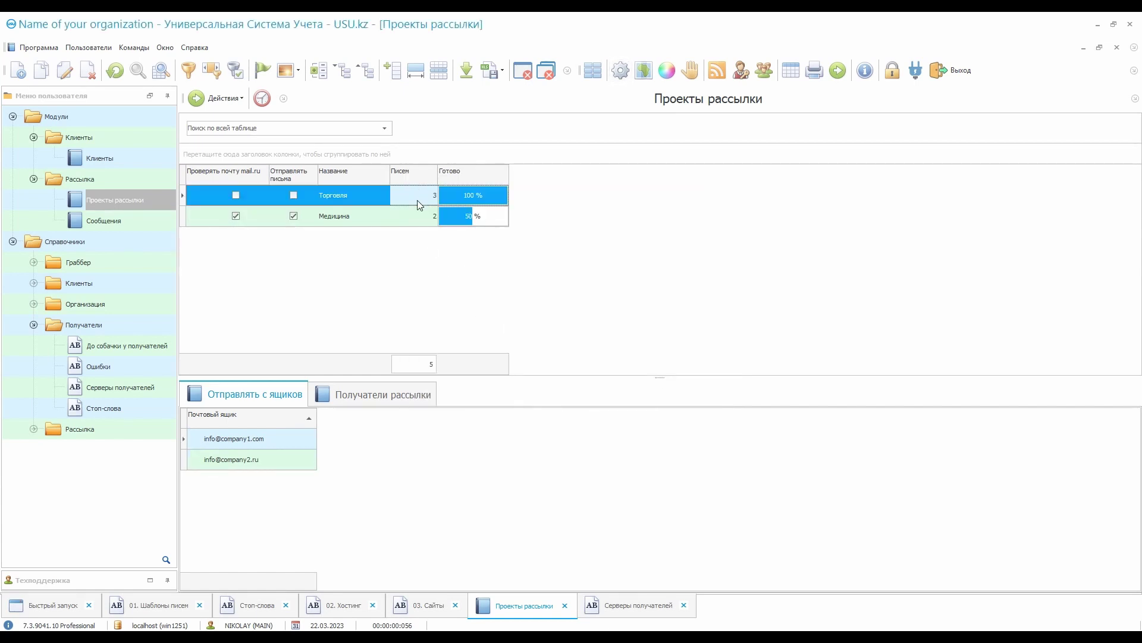
left_click(415, 220)
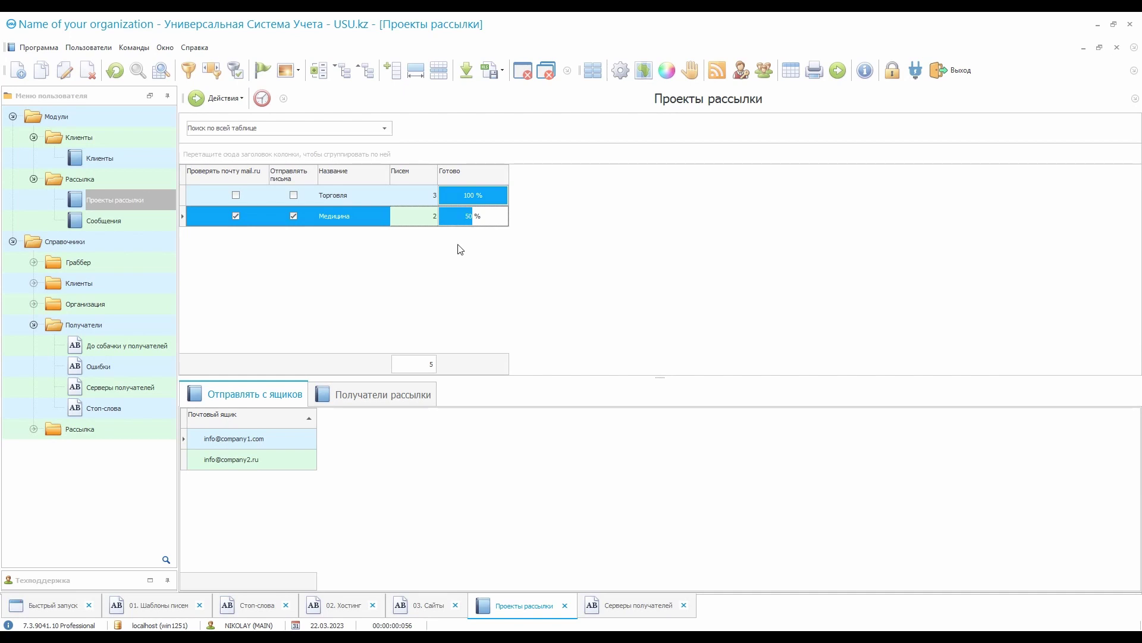
left_click(145, 158)
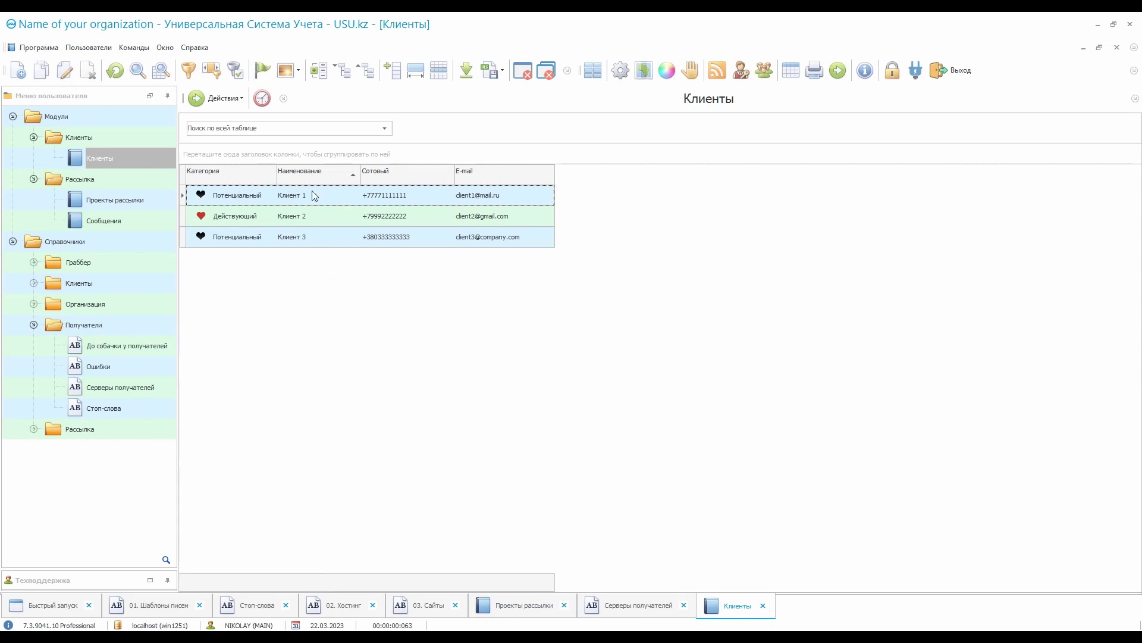
Filter clients to Потенциальный, select Клиент 1 and Клиент 3, and run Массовая рассылка
left_click(271, 172)
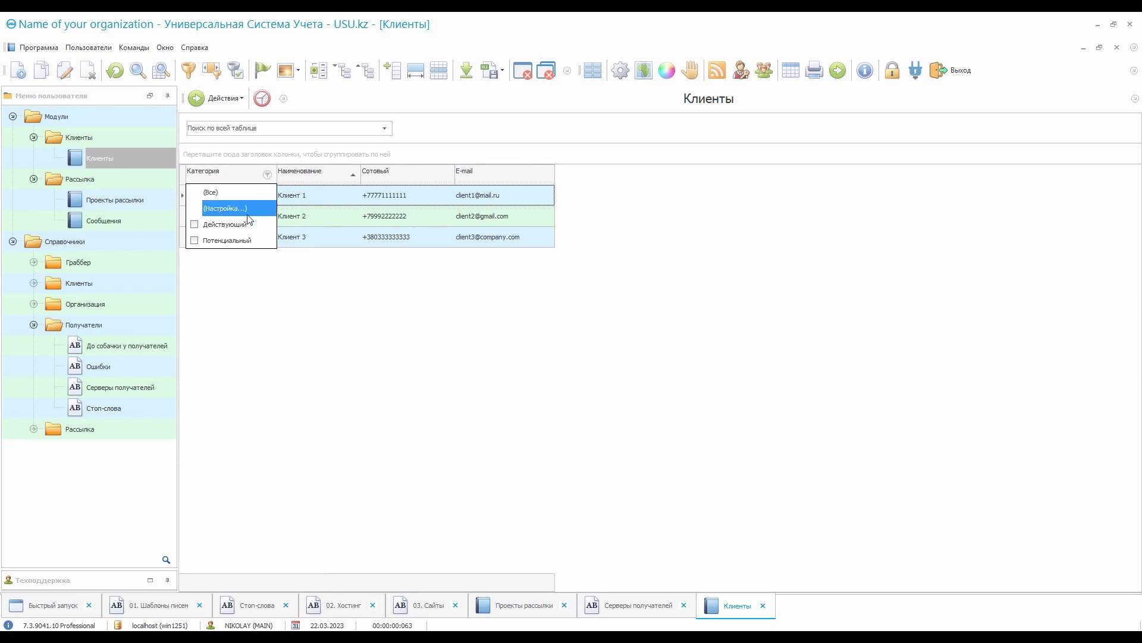
left_click(241, 237)
left_click(334, 219)
left_click(333, 219, "ctrl")
left_click(217, 98)
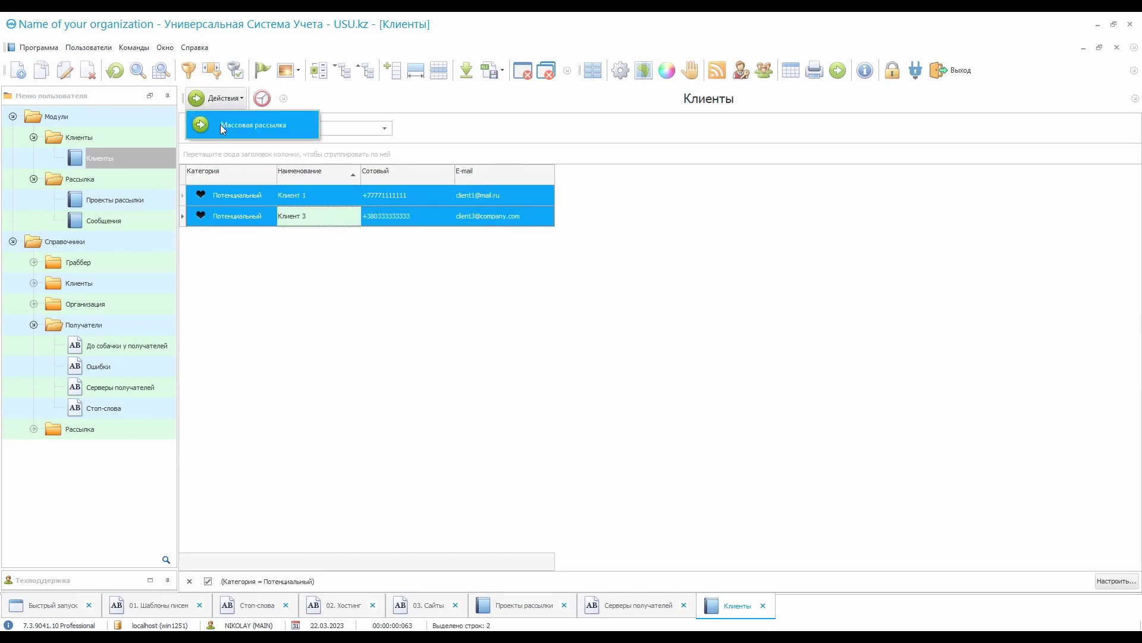
left_click(290, 130)
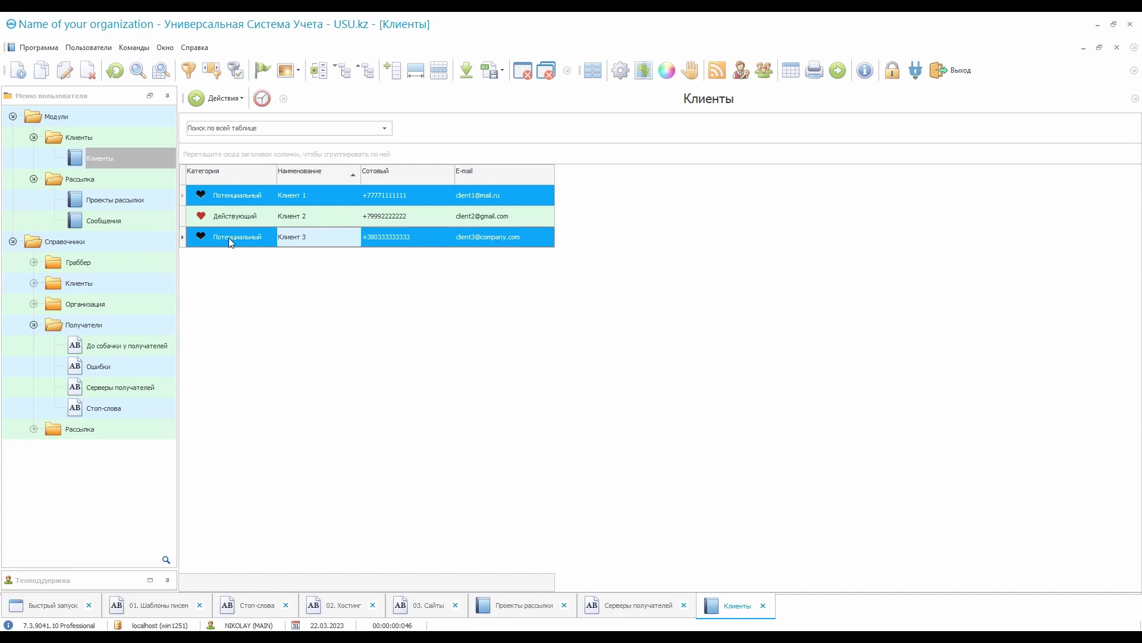
Confirm the Торговля project's Получатели рассылки now lists Клиент 1 and Клиент 3
left_click(148, 202)
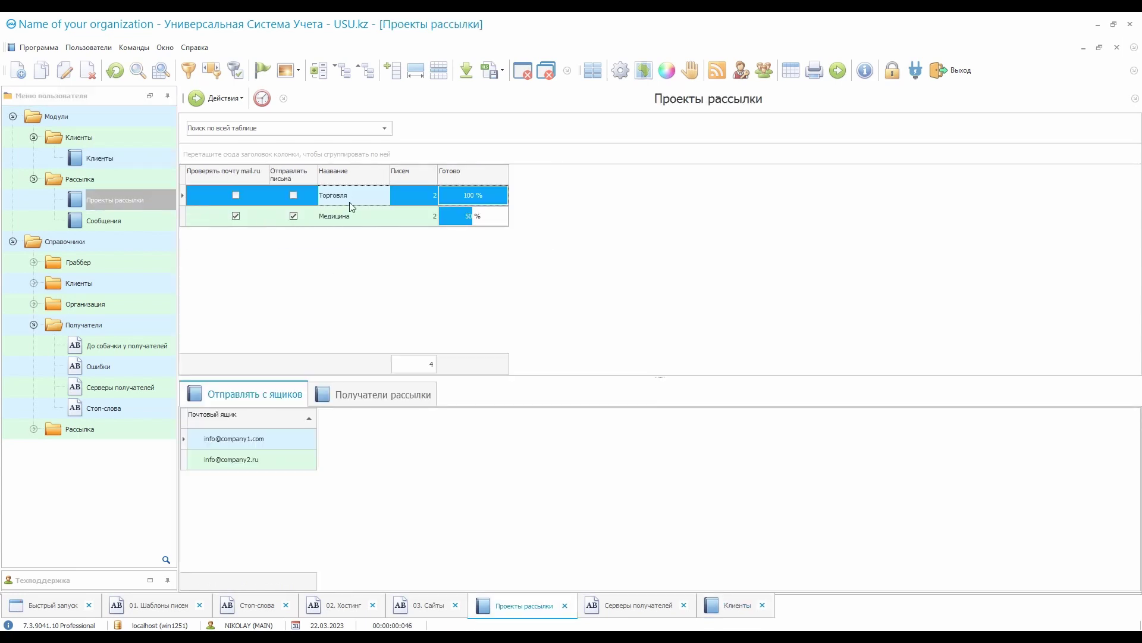
left_click(358, 397)
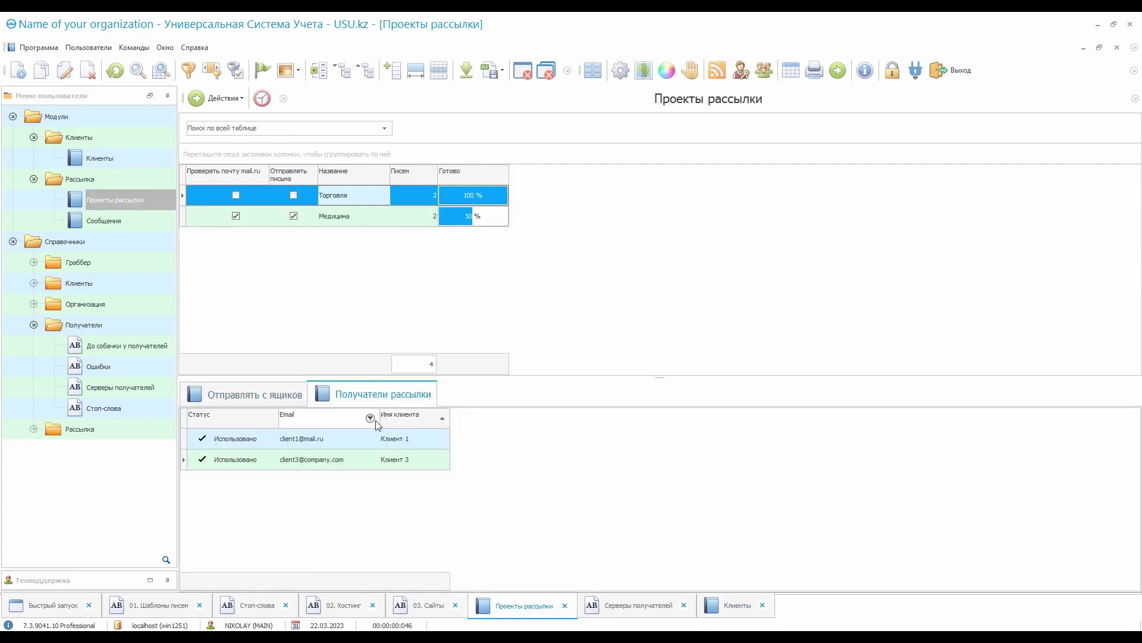
left_click(356, 459)
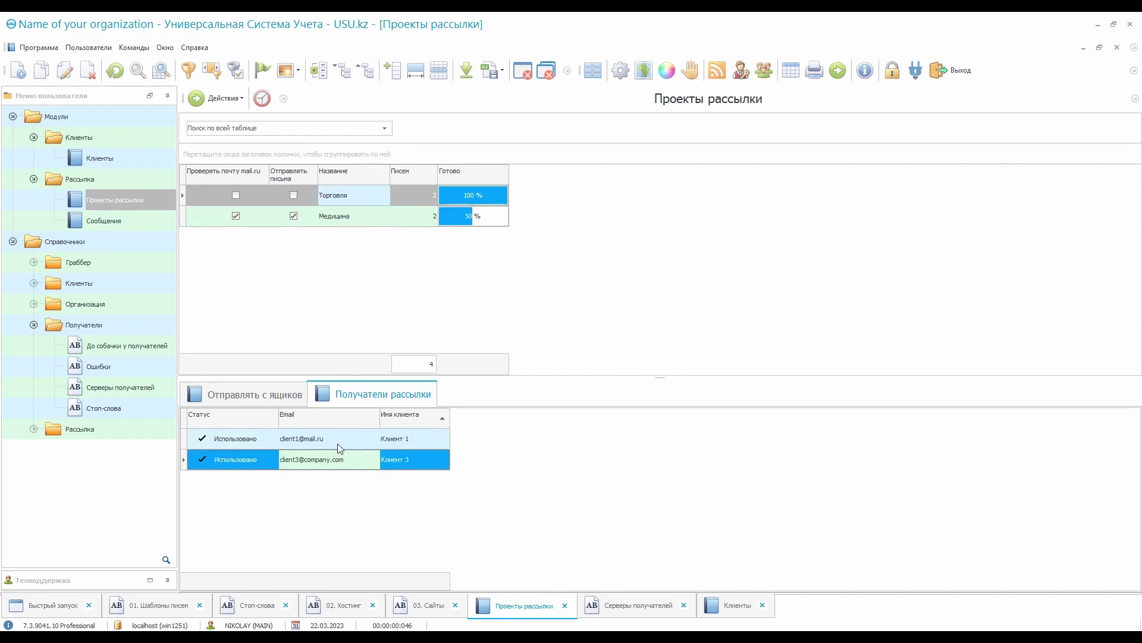
left_click(296, 396)
Select the Медицина project and widen the Отправлять письма column
left_click(357, 216)
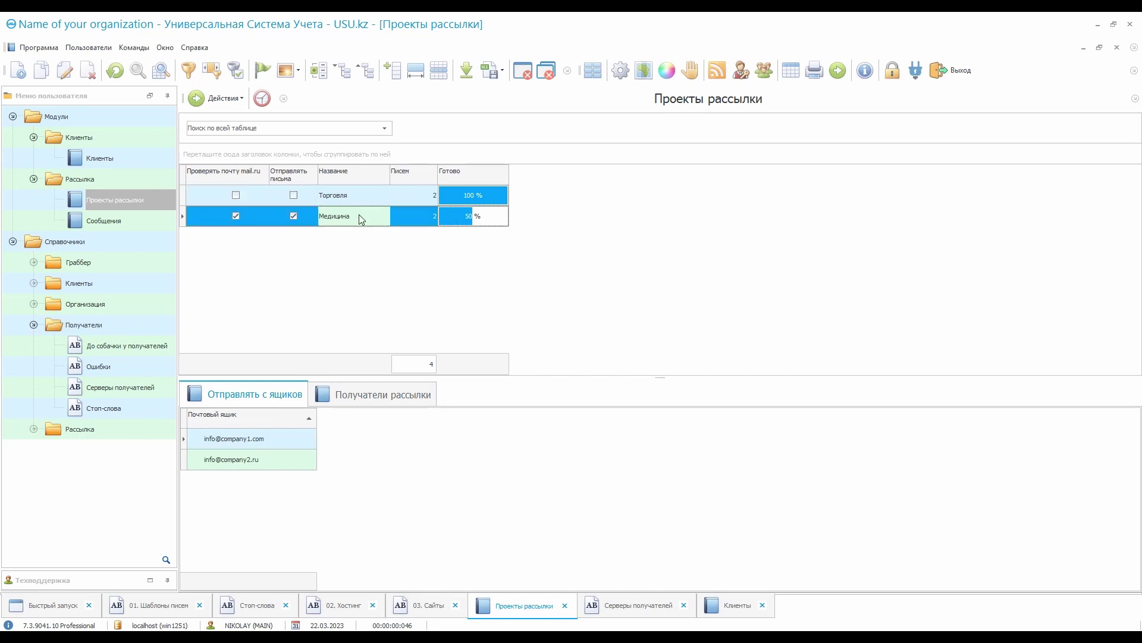
left_click(260, 222)
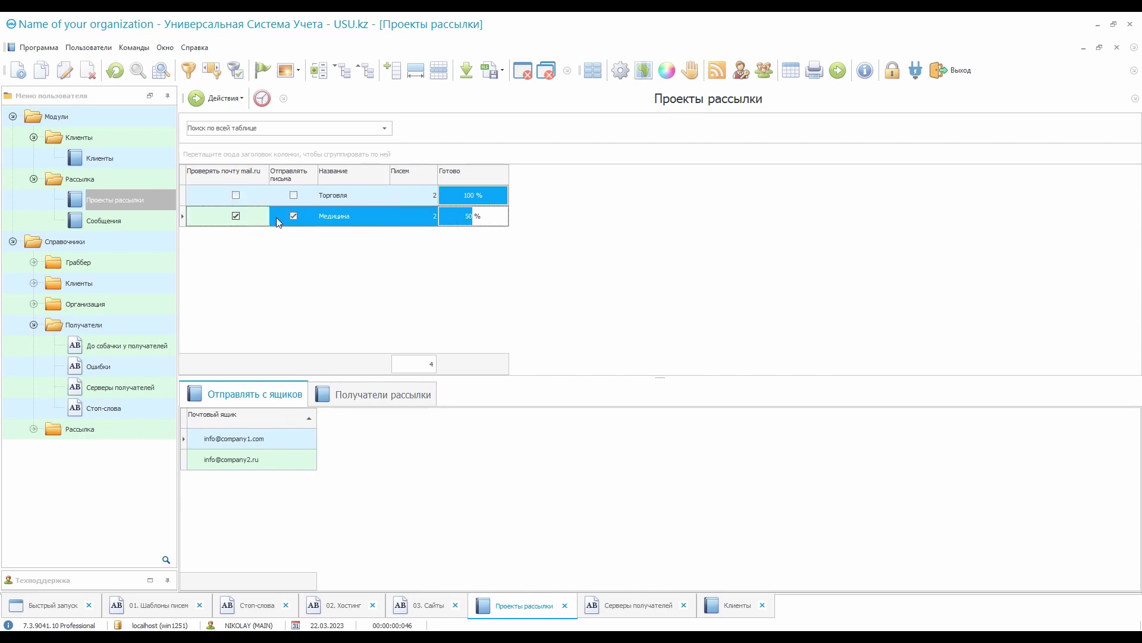
left_click_drag(318, 176, 335, 179)
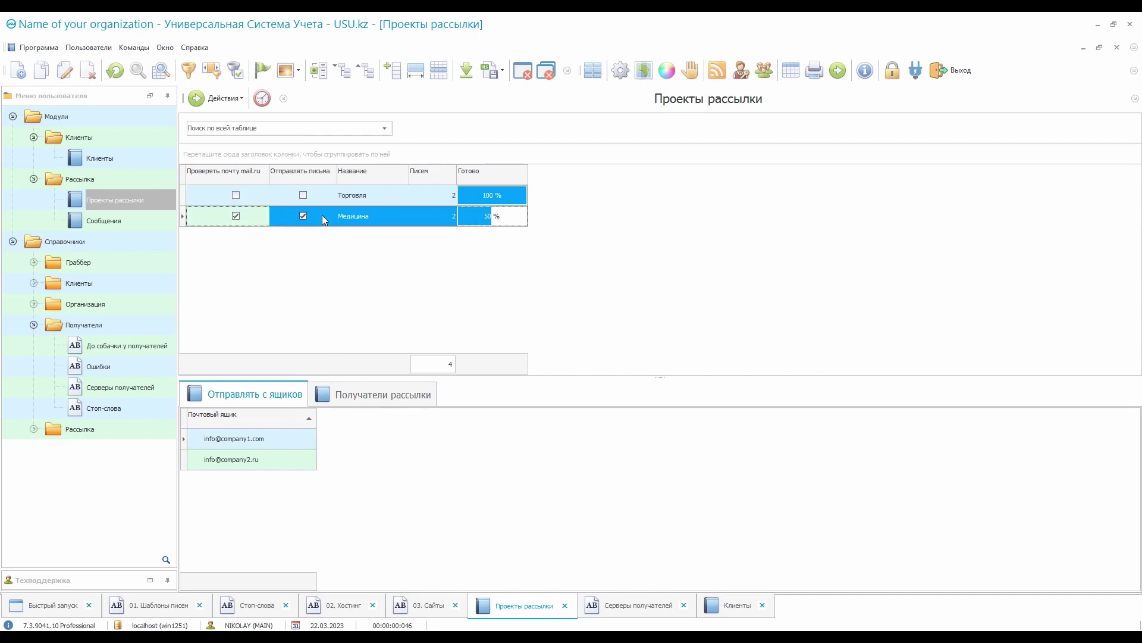
left_click(322, 216)
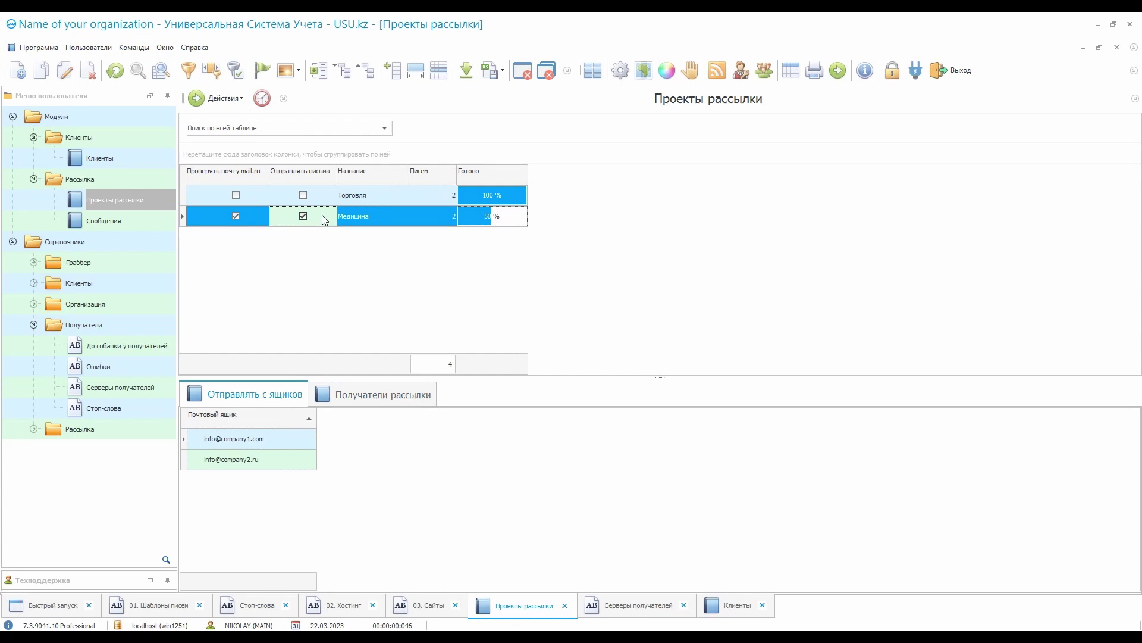